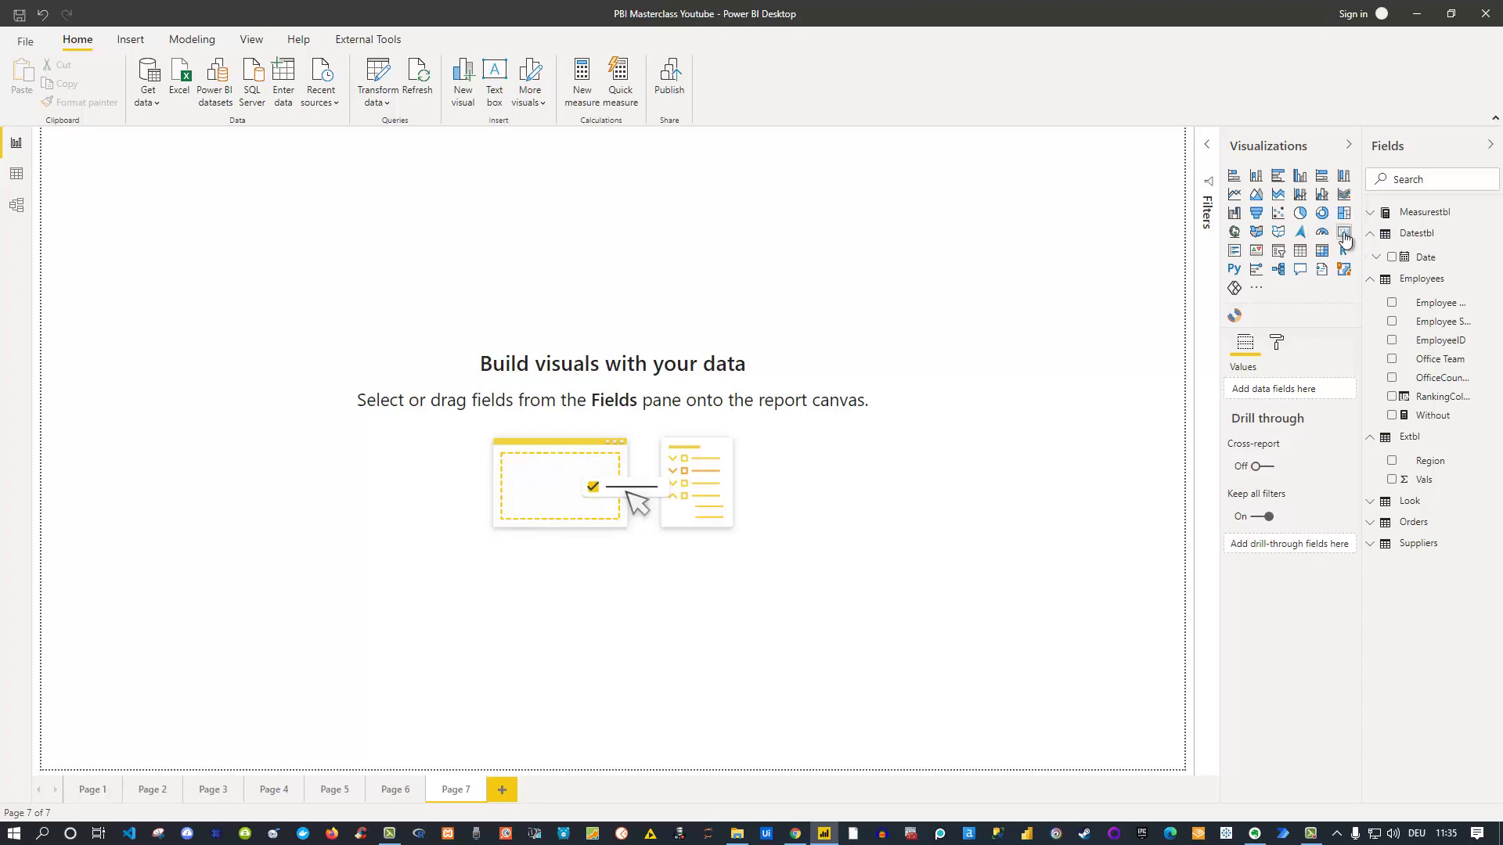
Add a card visual and put the TotalSales measure from Measurestbl on it, showing 1,34M.
{"action": "left_click", "coordinate": [1345, 237]}
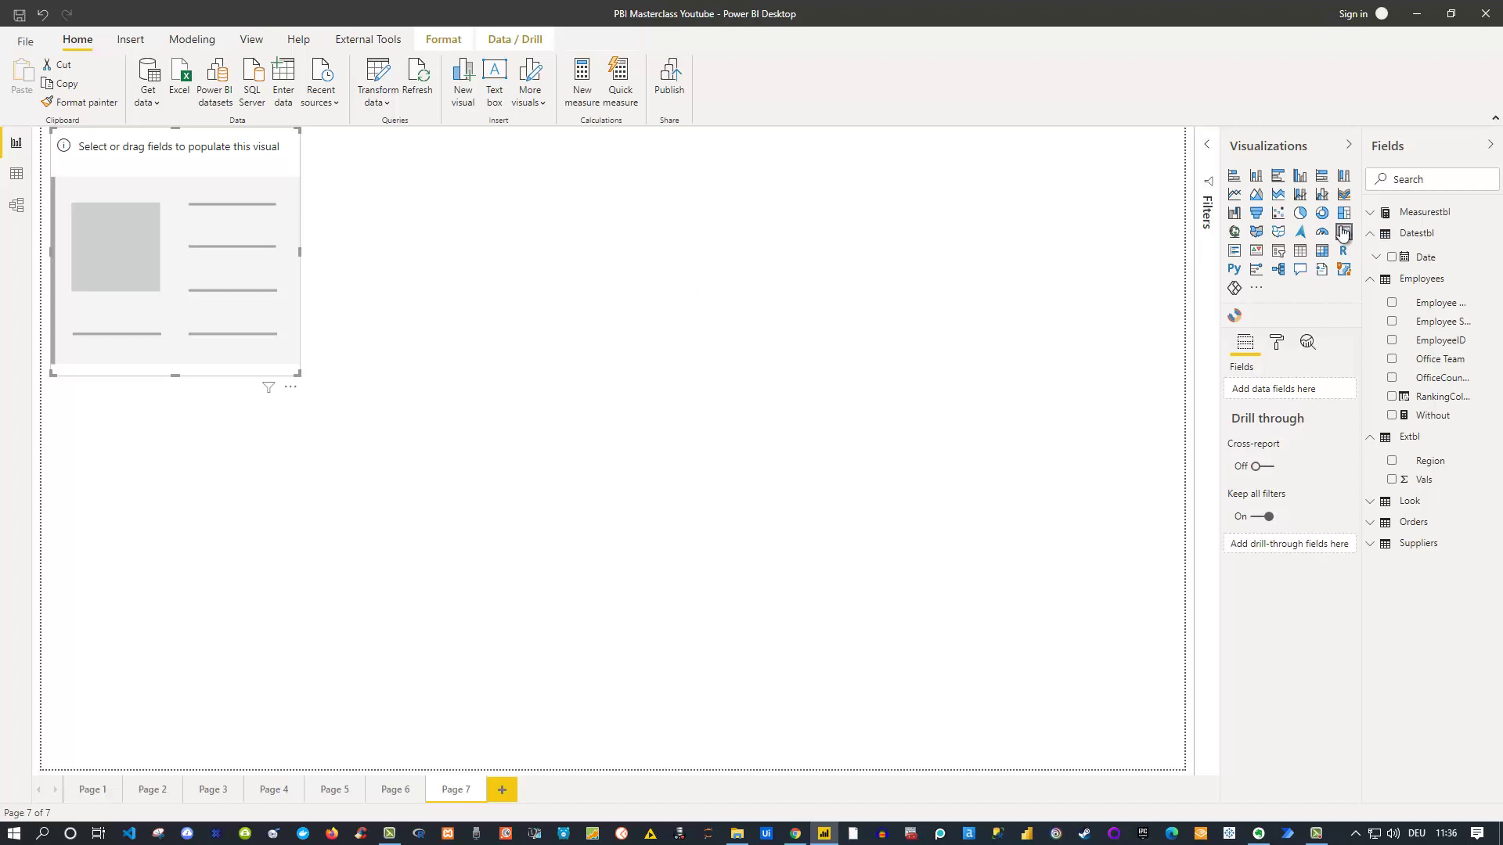
{"action": "left_click", "coordinate": [1370, 217]}
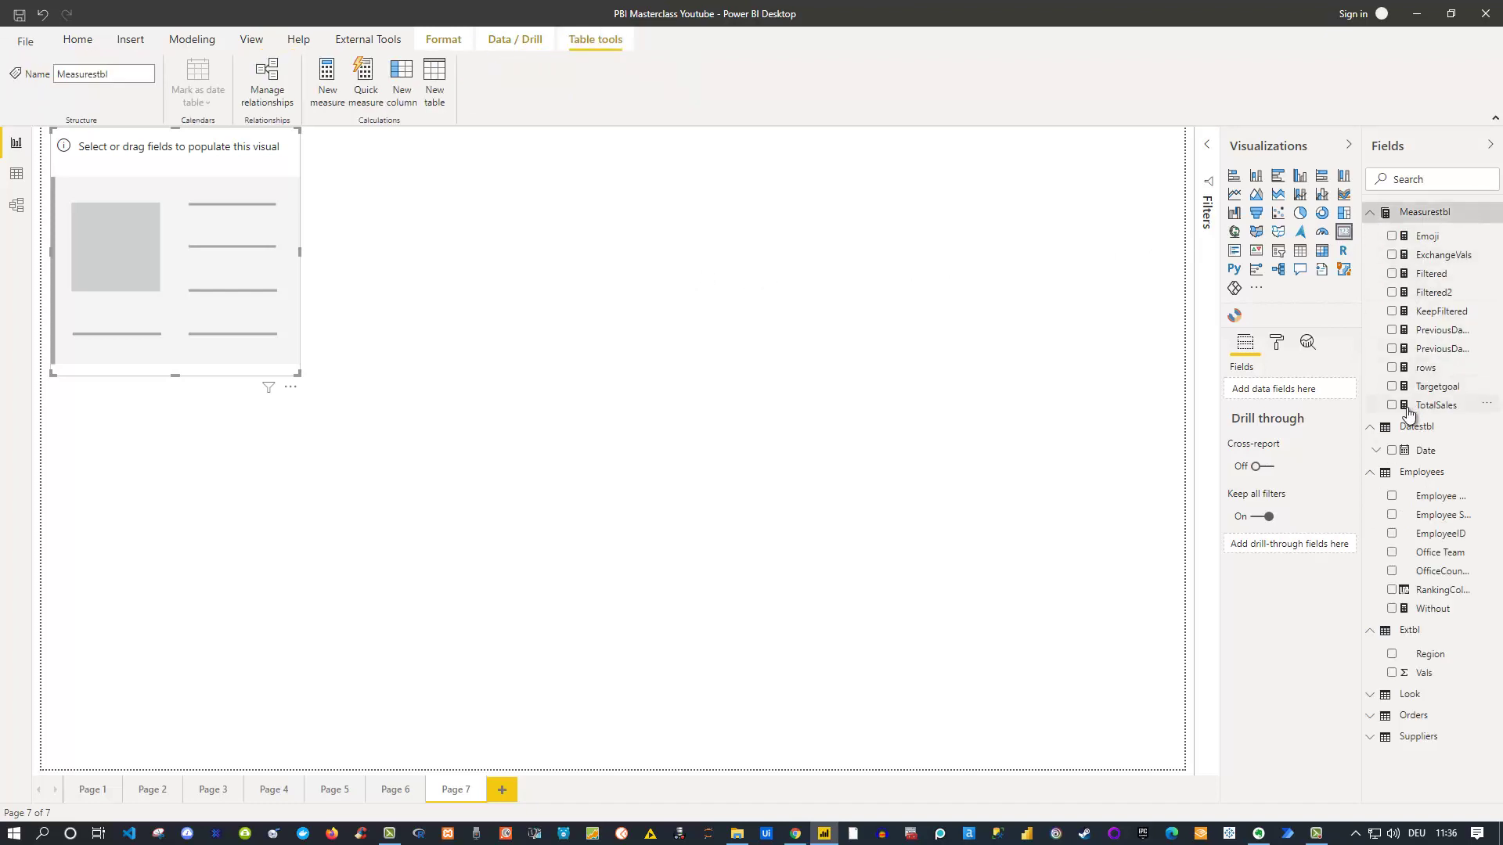
{"action": "left_click_drag", "start_coordinate": [1392, 412], "coordinate": [1280, 393]}
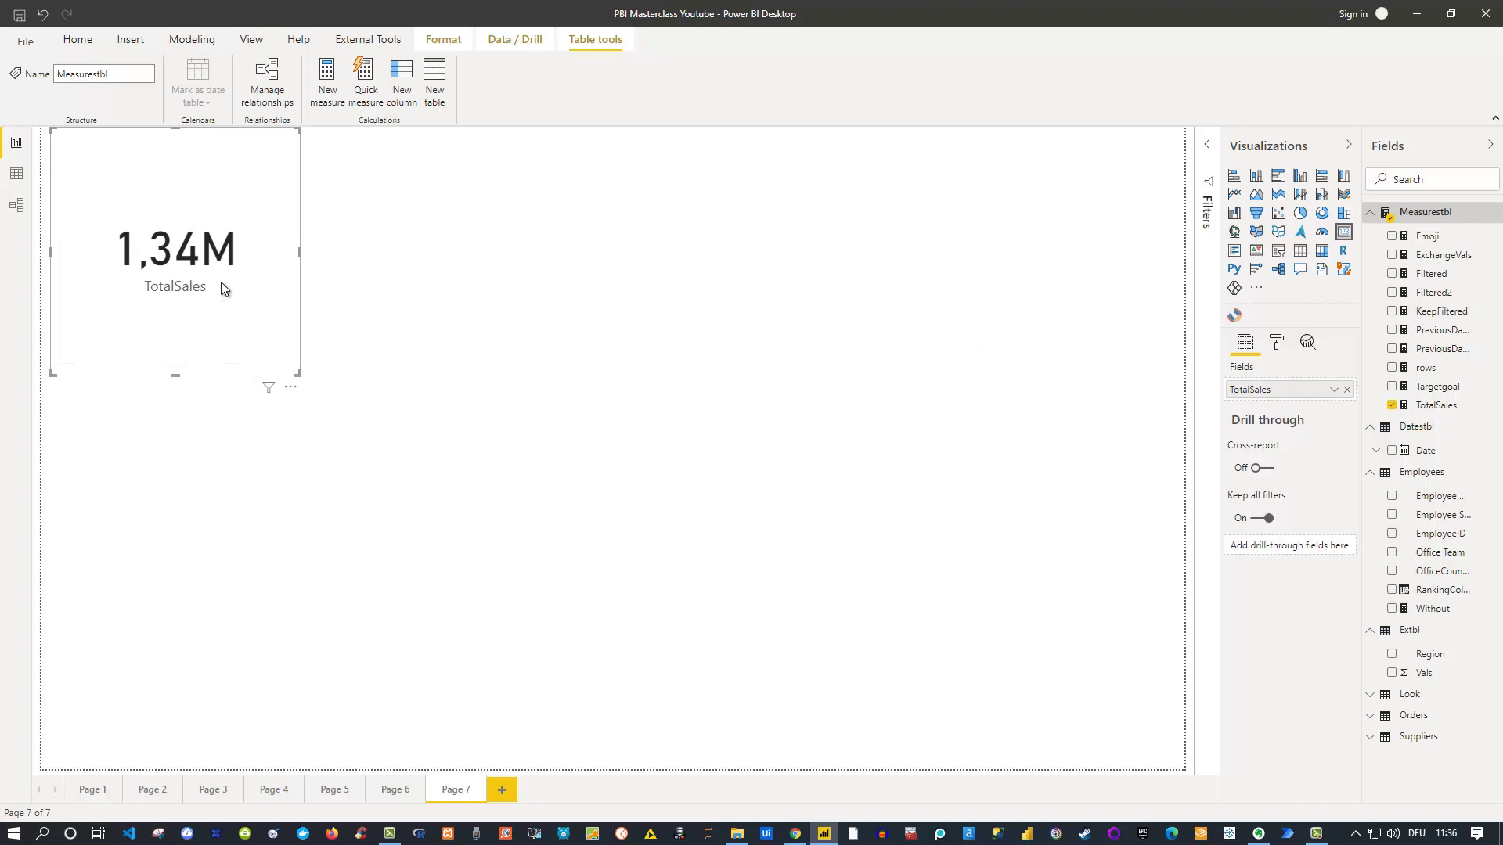
{"action": "mouse_move", "coordinate": [216, 271]}
Toggle the card's category label off and back on, then expand its settings (12 pt Segoe UI).
{"action": "left_click", "coordinate": [1277, 345]}
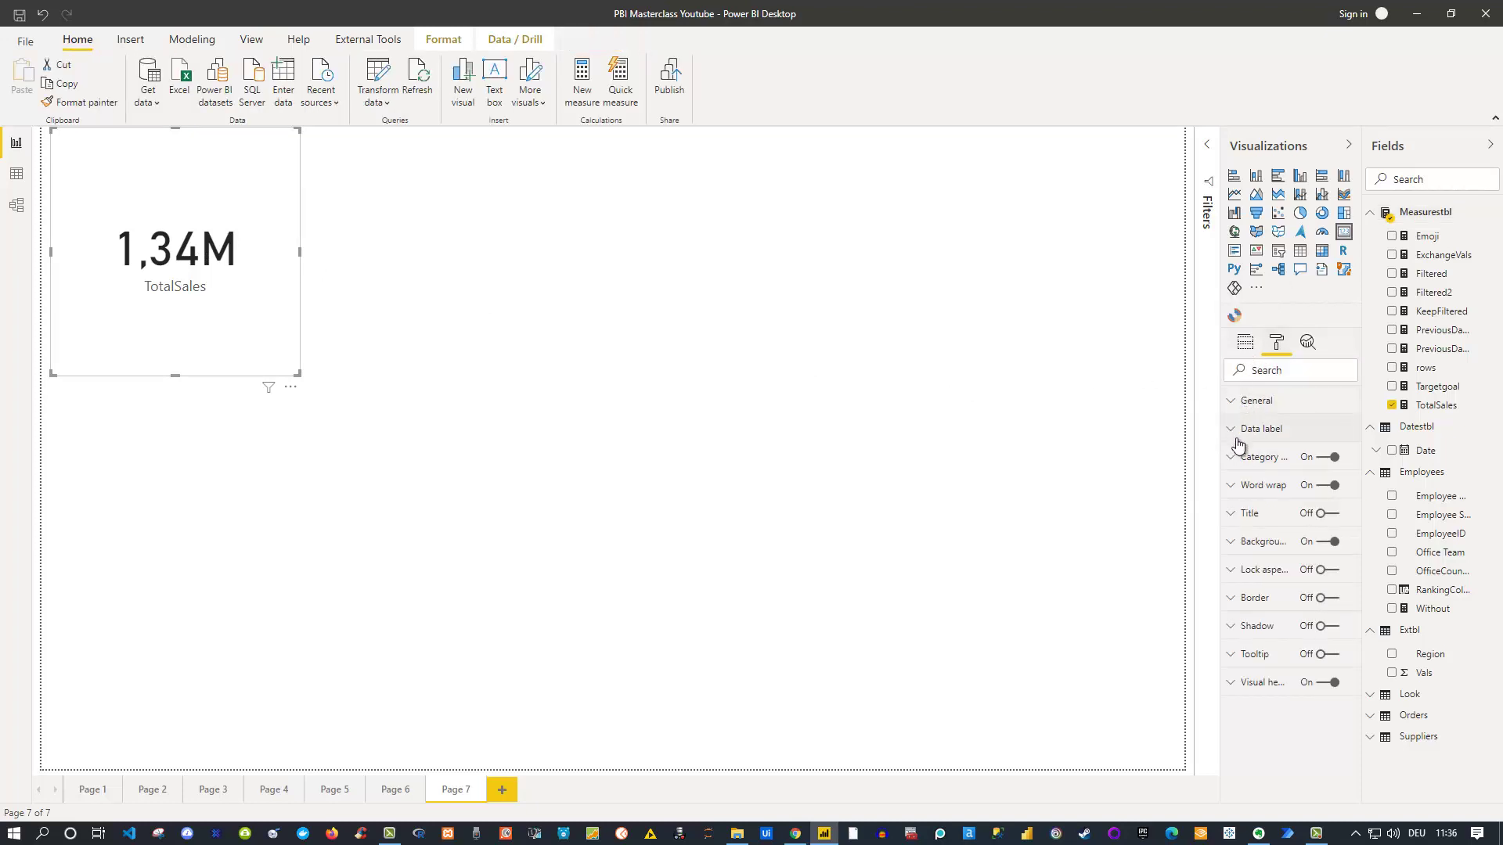
{"action": "left_click", "coordinate": [1323, 458]}
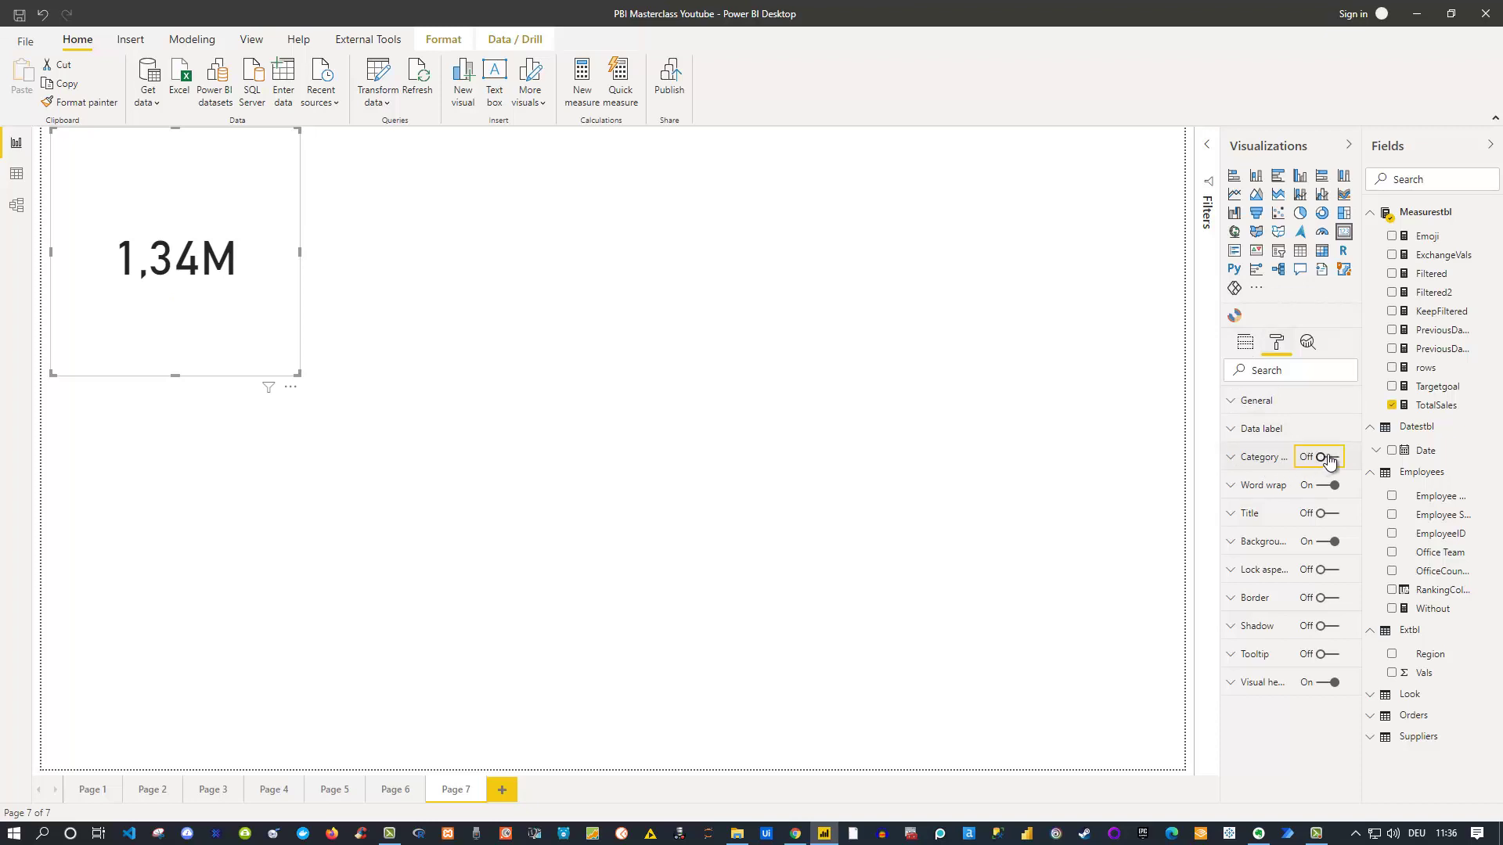
{"action": "left_click", "coordinate": [1331, 461]}
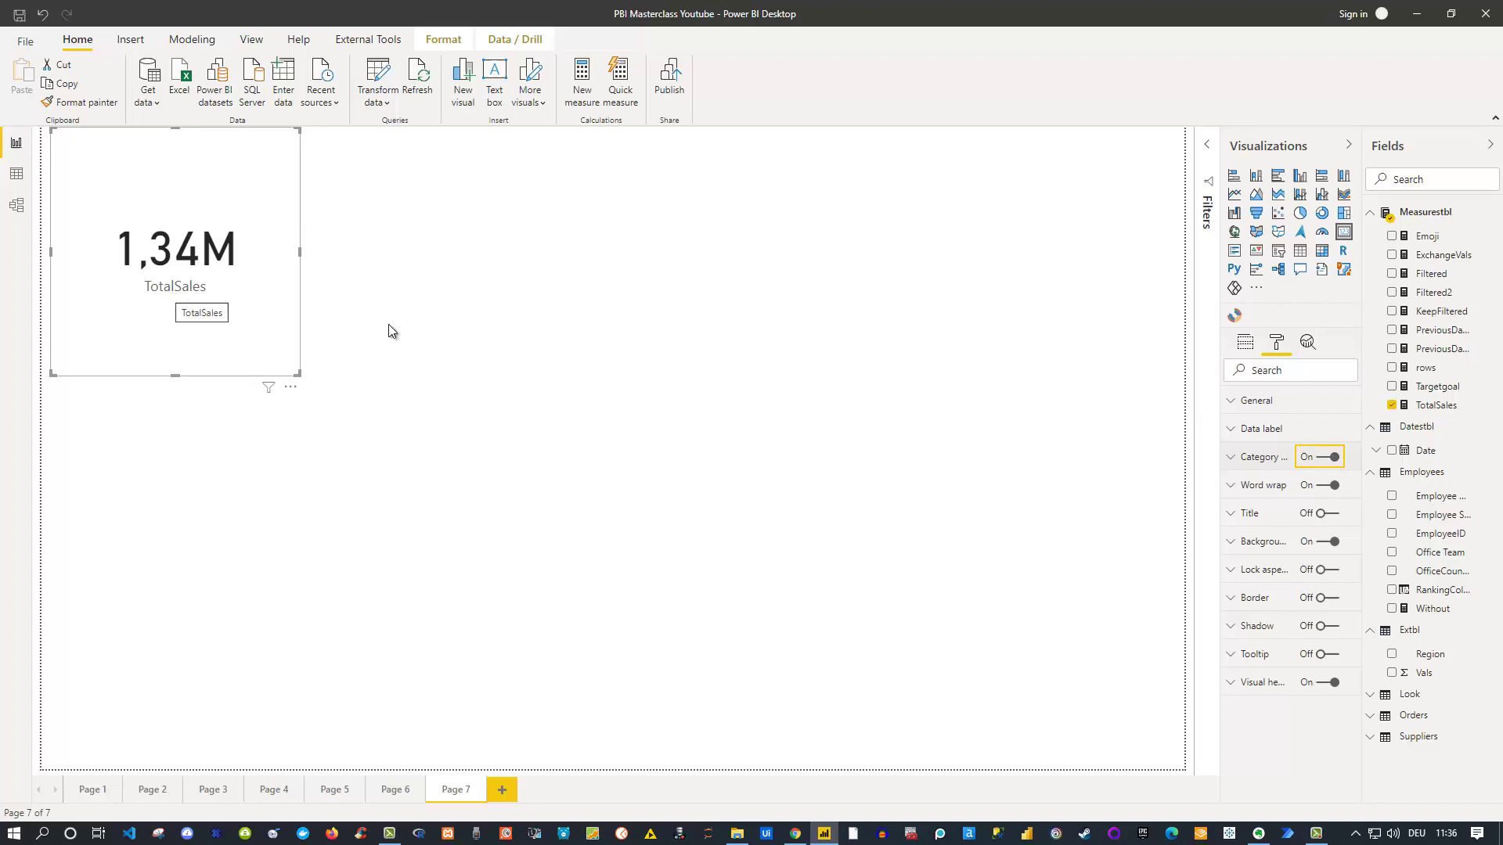
{"action": "left_click", "coordinate": [1235, 460]}
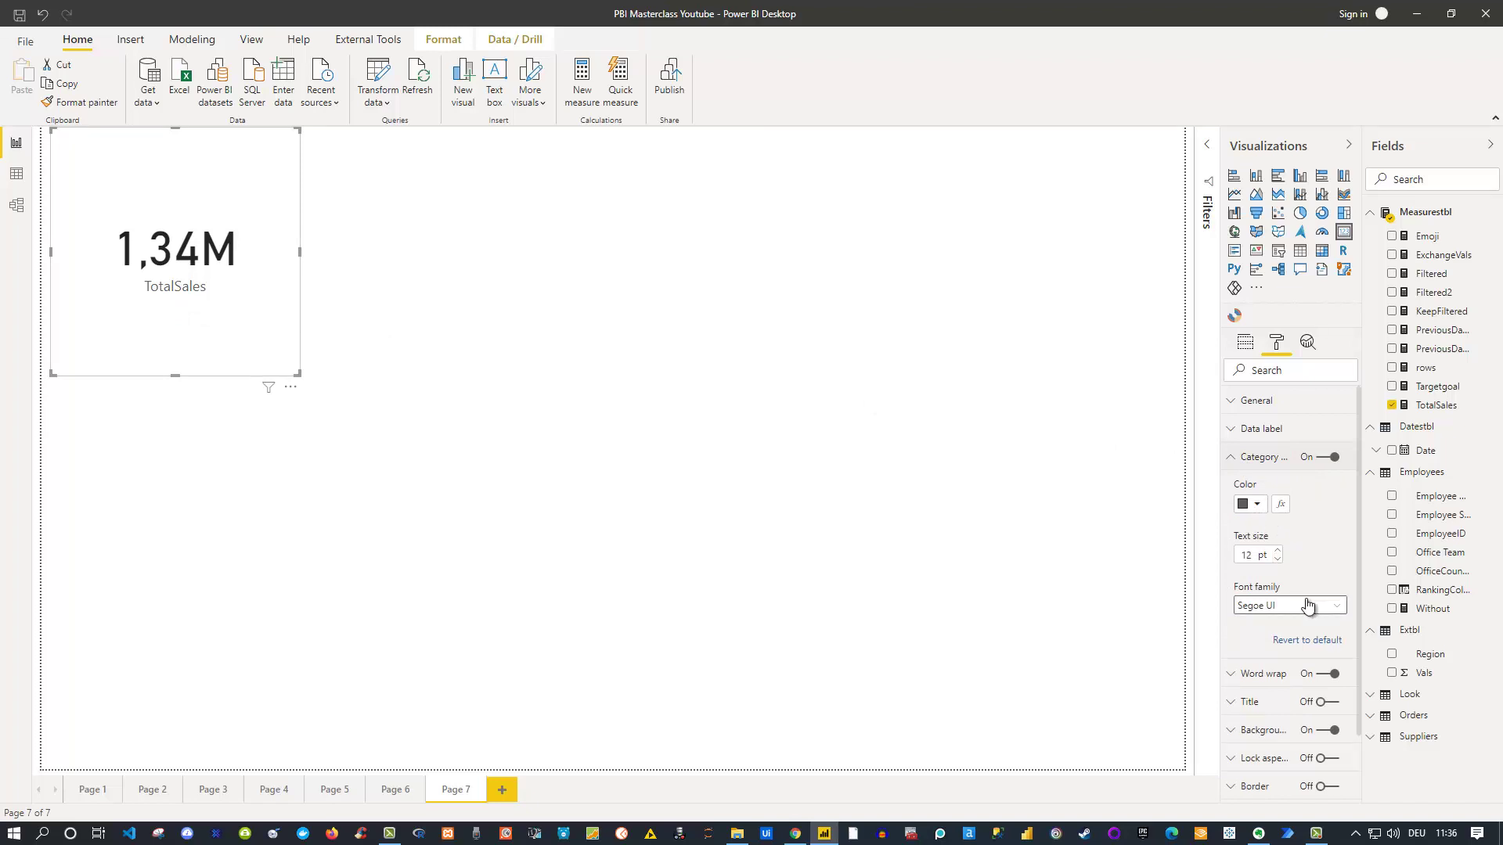
{"action": "scroll", "coordinate": [1307, 605], "scroll_direction": "down", "scroll_amount": 1}
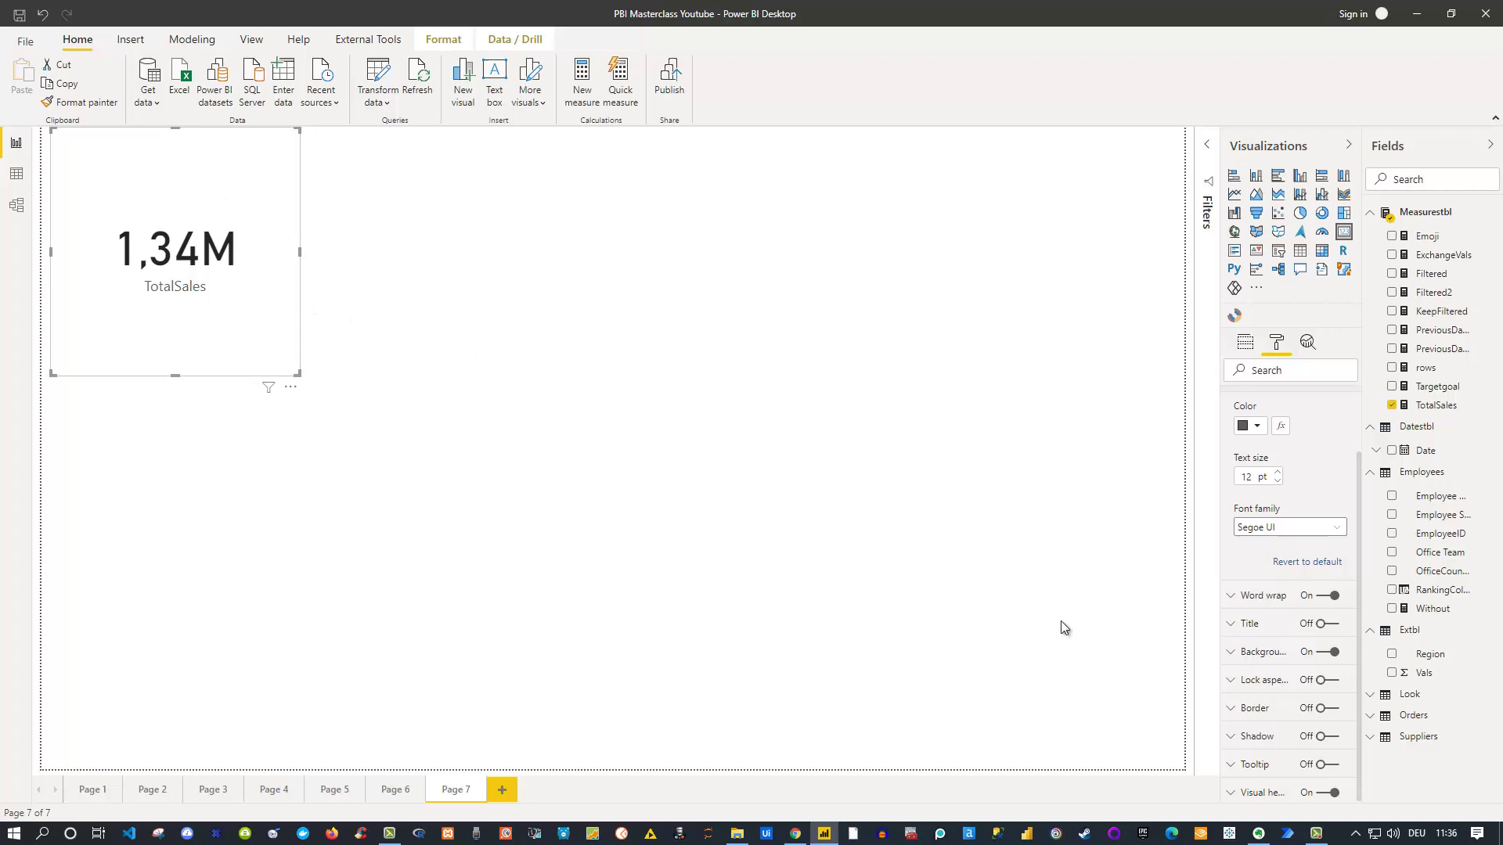
Turn on the card's border and move the card further down and right.
{"action": "left_click", "coordinate": [1329, 711]}
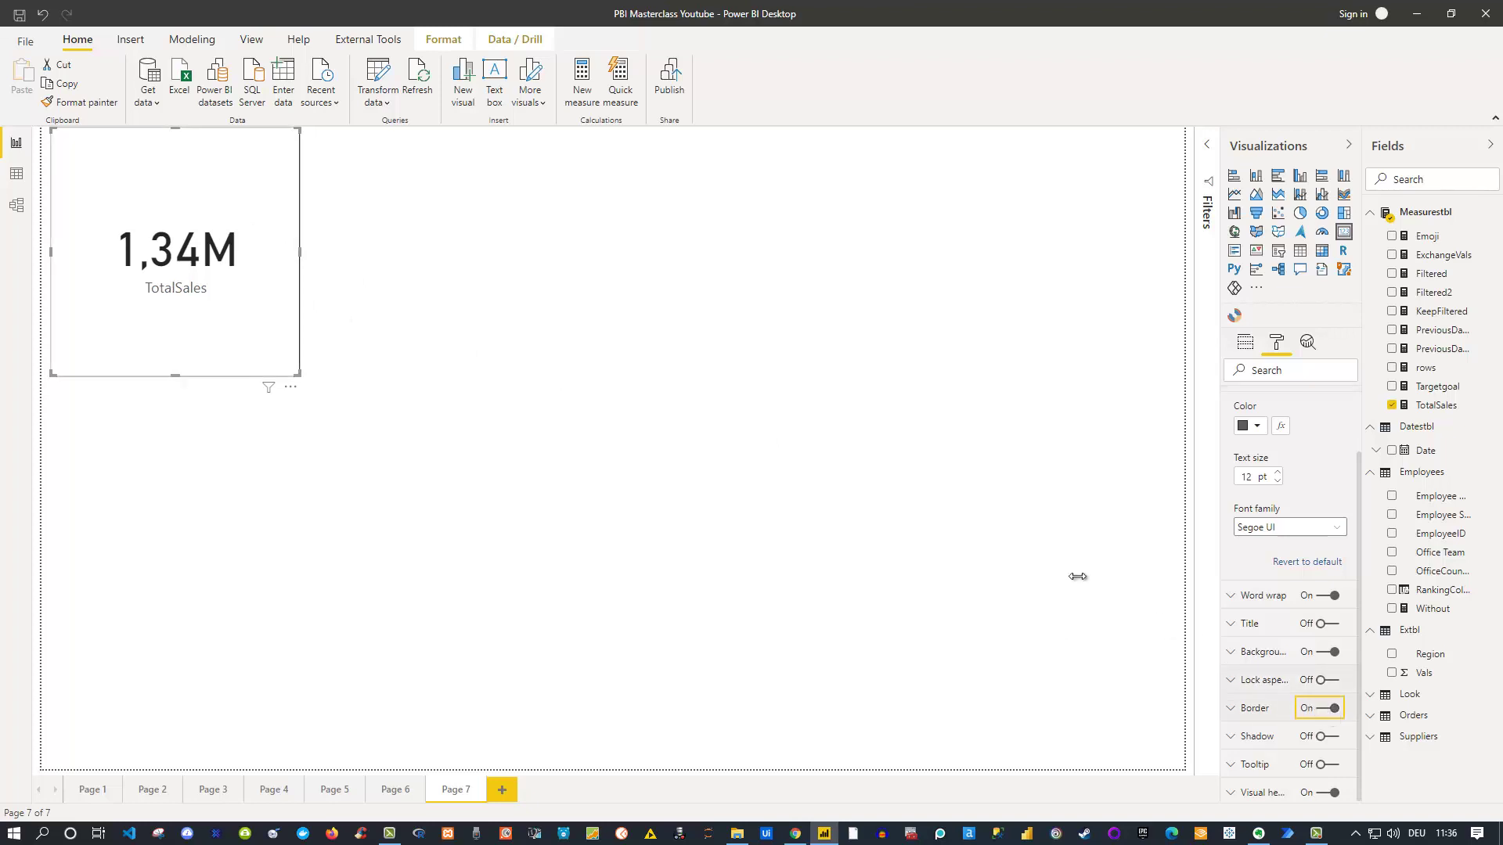
{"action": "left_click_drag", "start_coordinate": [286, 188], "coordinate": [450, 265]}
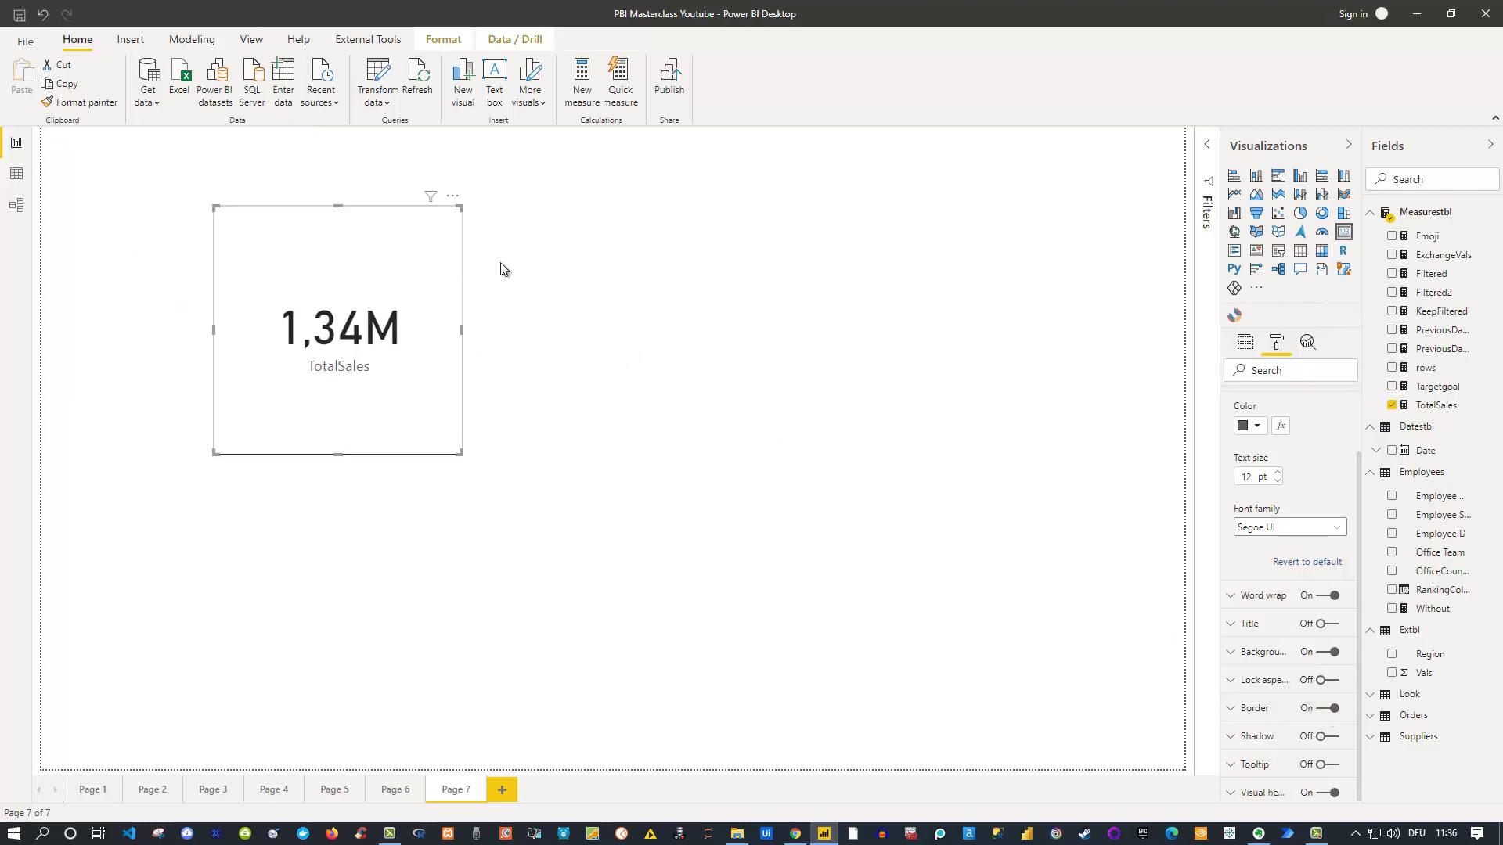
{"action": "left_click", "coordinate": [501, 259]}
{"action": "left_click", "coordinate": [429, 250]}
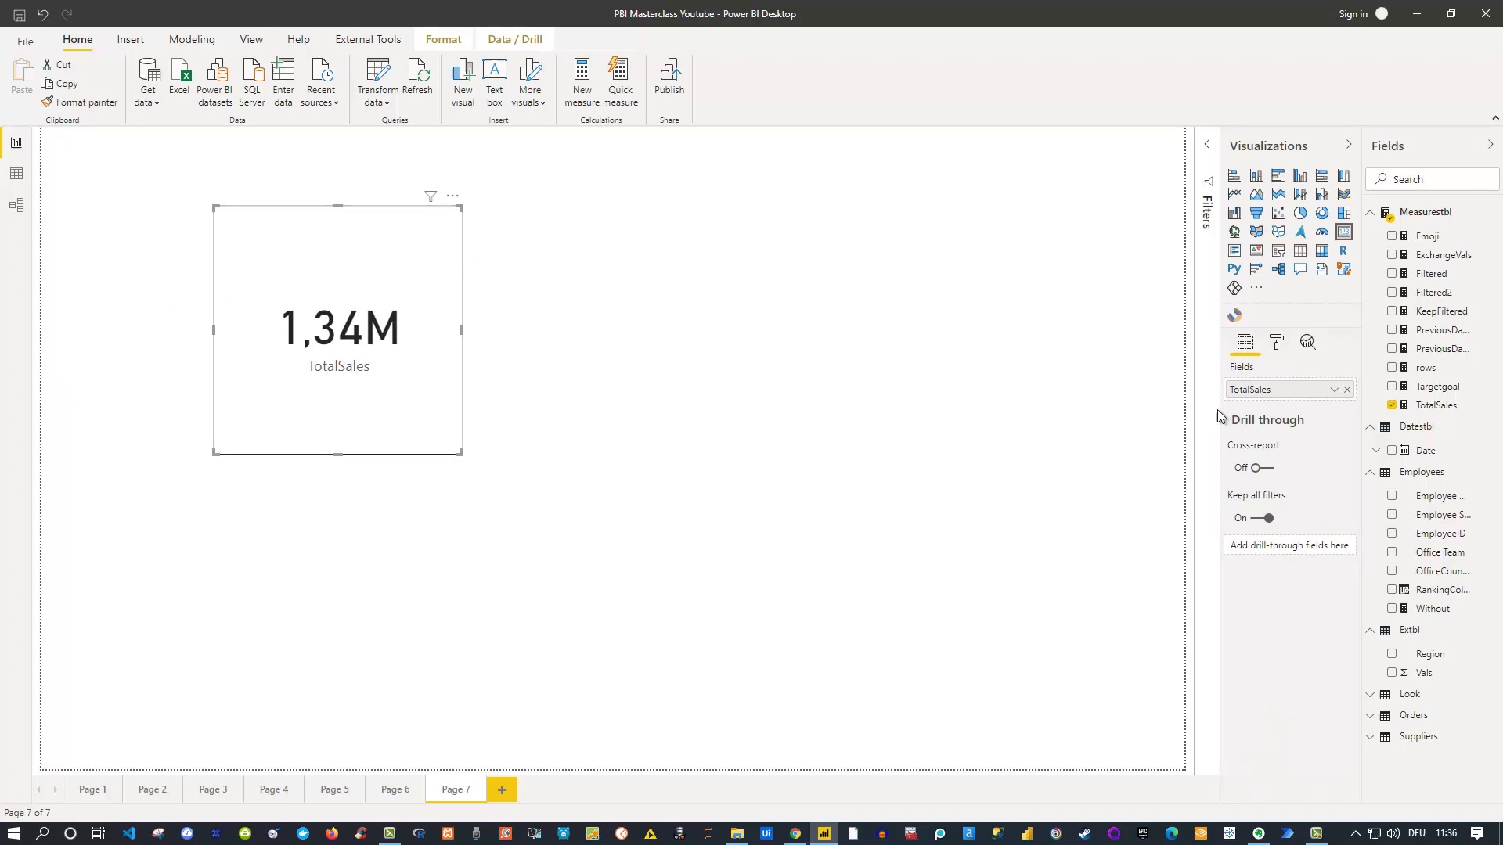
Set the card's border radius to 10 px for rounded corners.
{"action": "left_click", "coordinate": [1276, 342]}
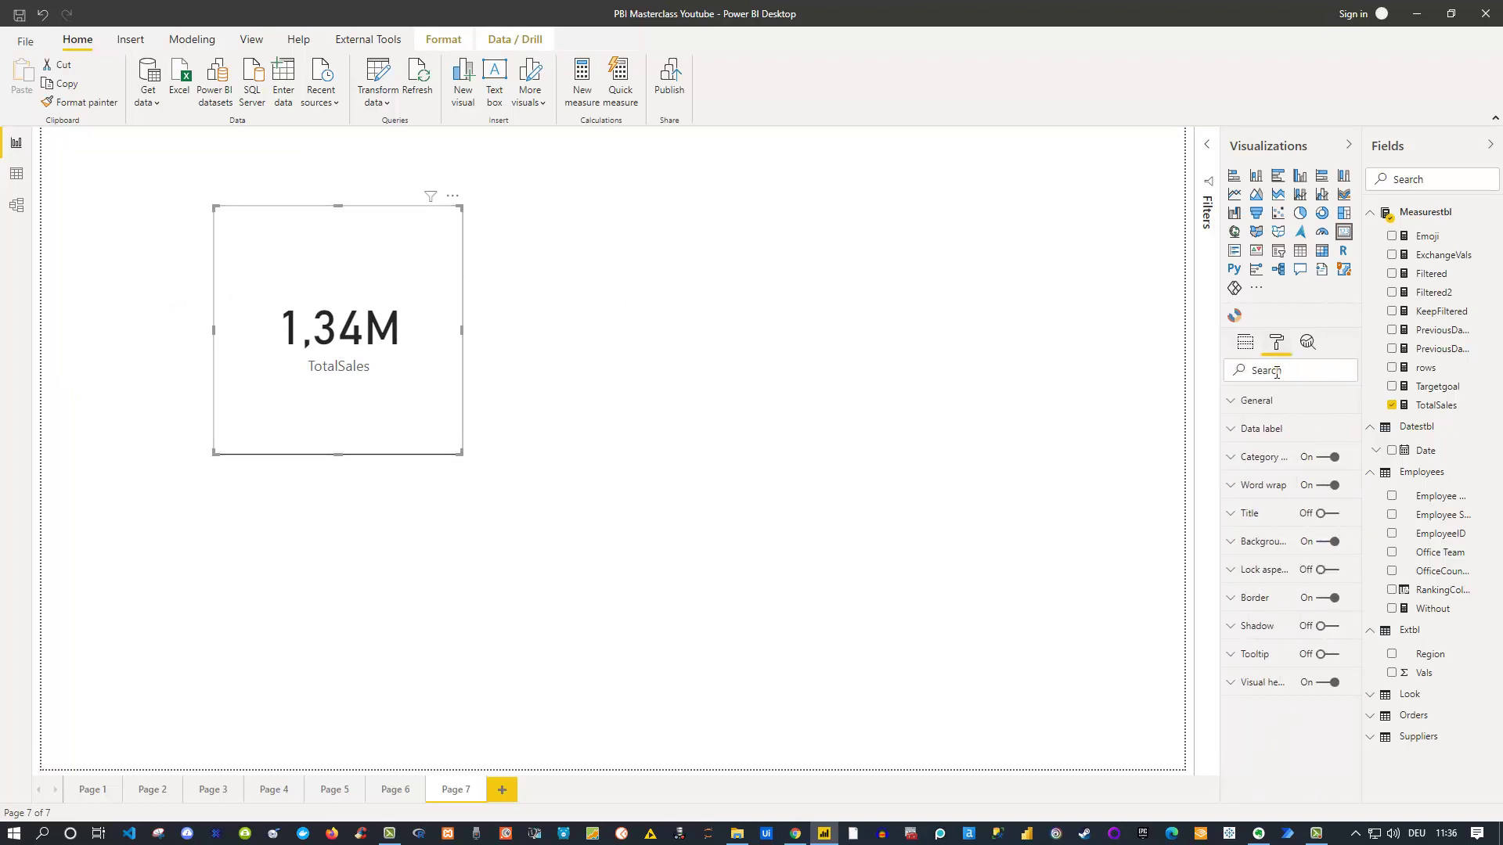
{"action": "left_click", "coordinate": [1237, 599]}
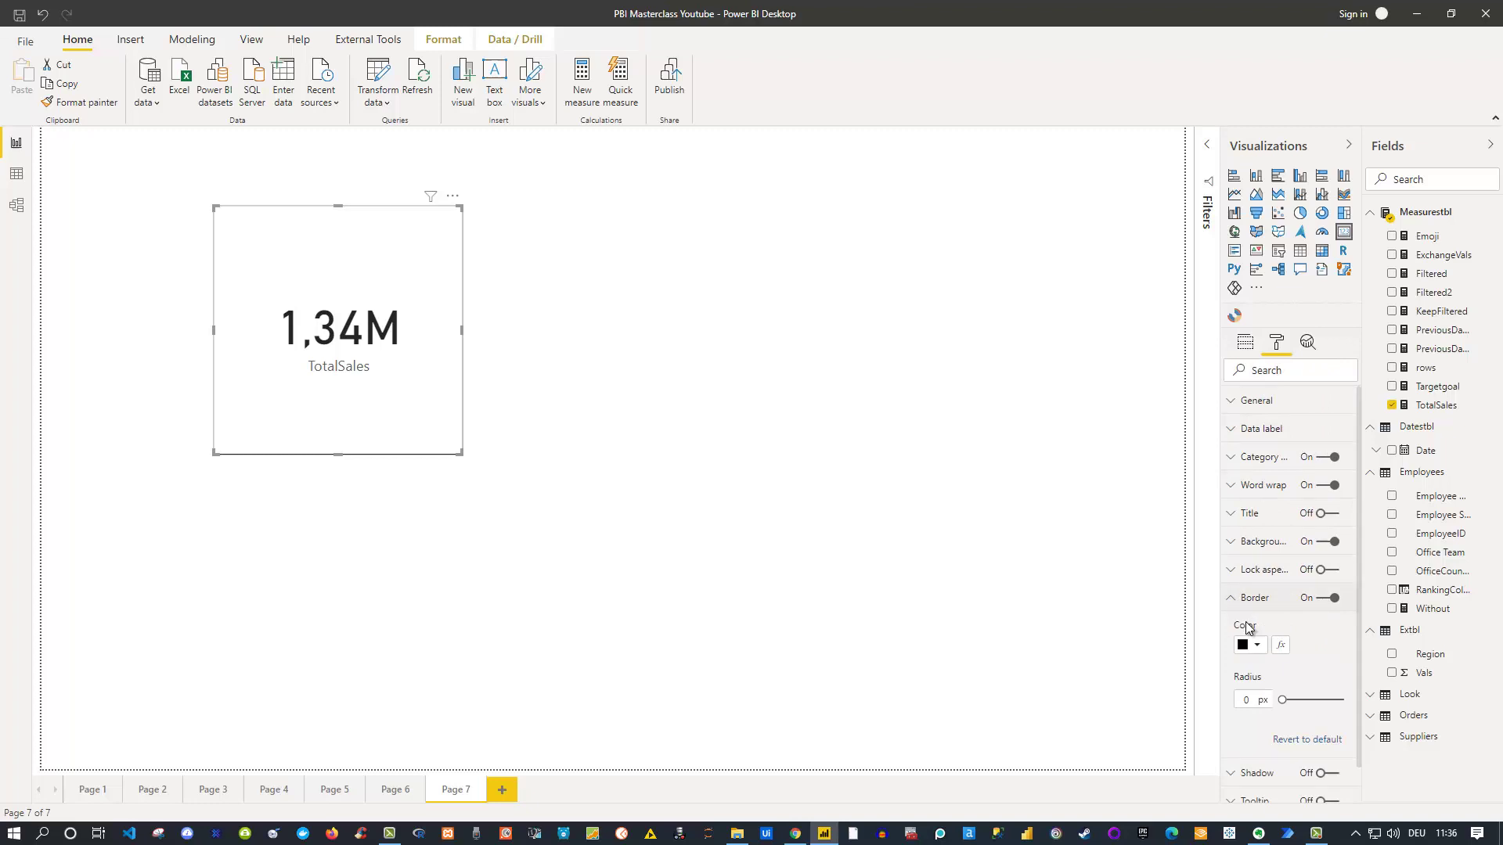
{"action": "double_click", "coordinate": [1243, 698]}
{"action": "type", "text": "10"}
{"action": "left_click", "coordinate": [811, 390]}
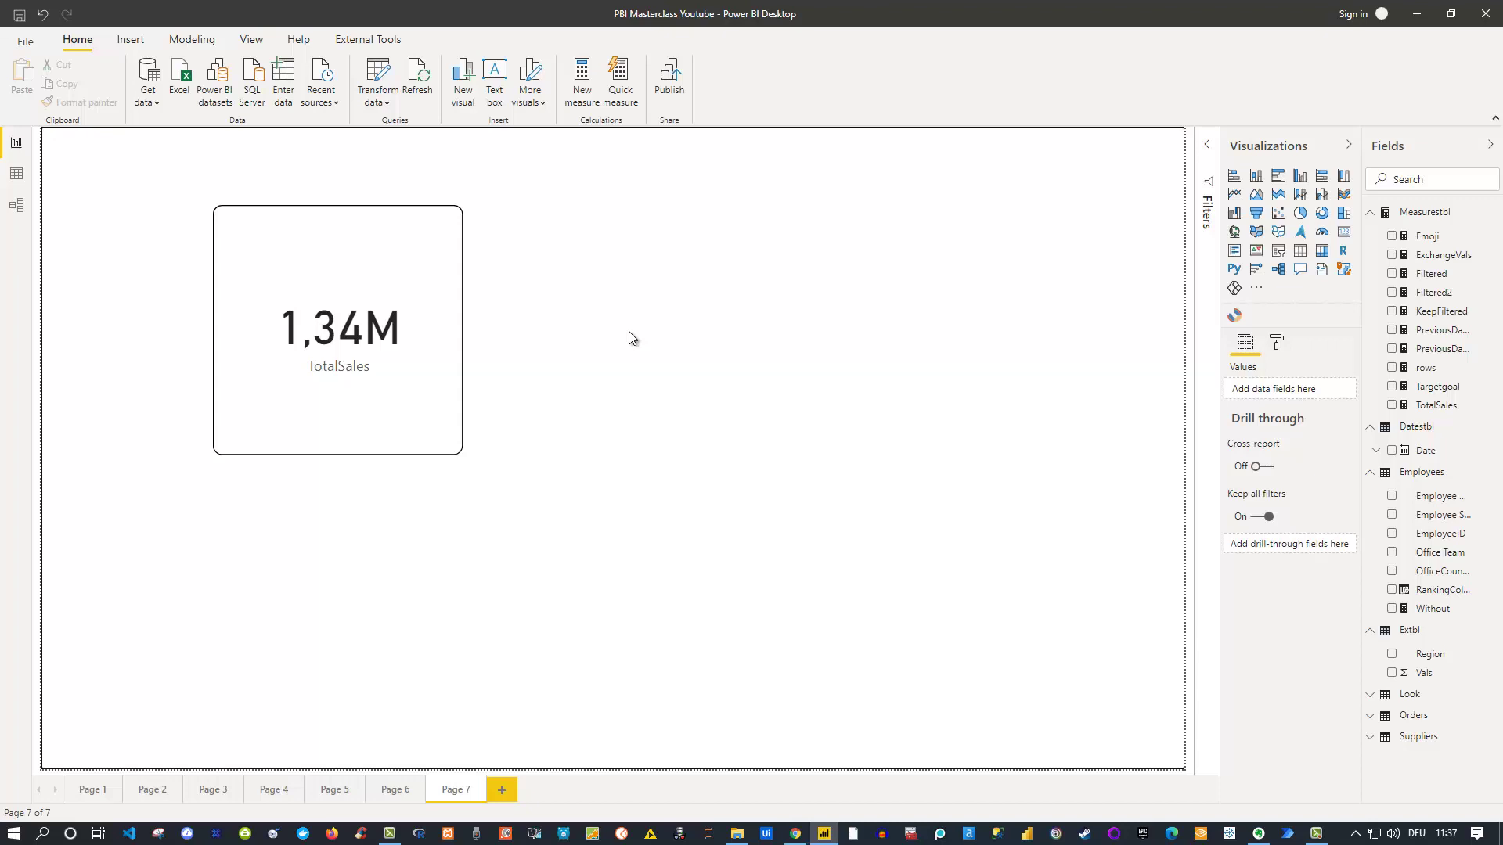
Switch the Shadow option on for the bordered TotalSales card.
{"action": "left_click", "coordinate": [389, 266]}
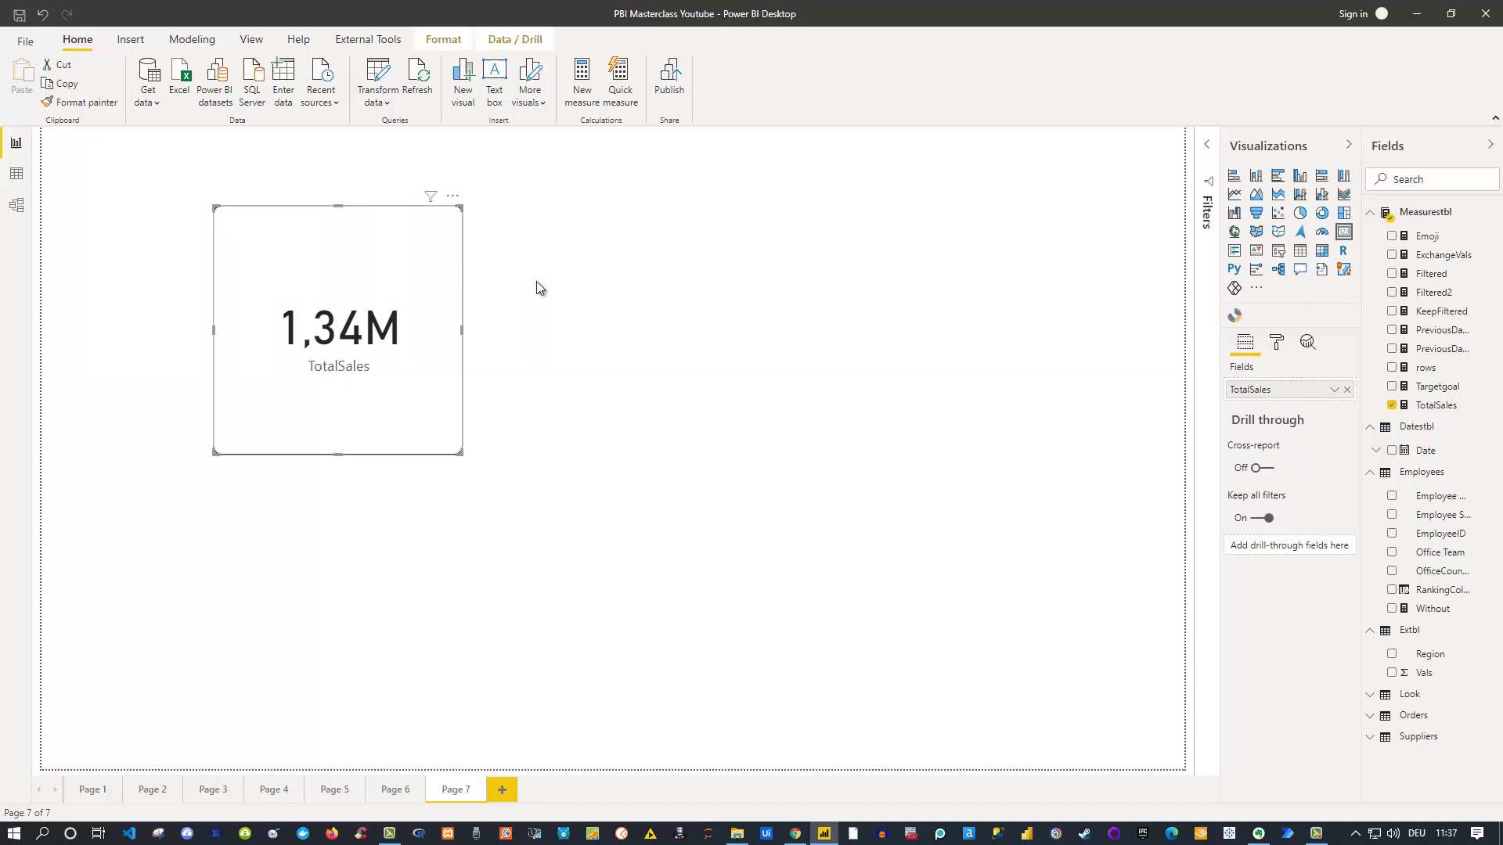
{"action": "left_click", "coordinate": [1280, 349]}
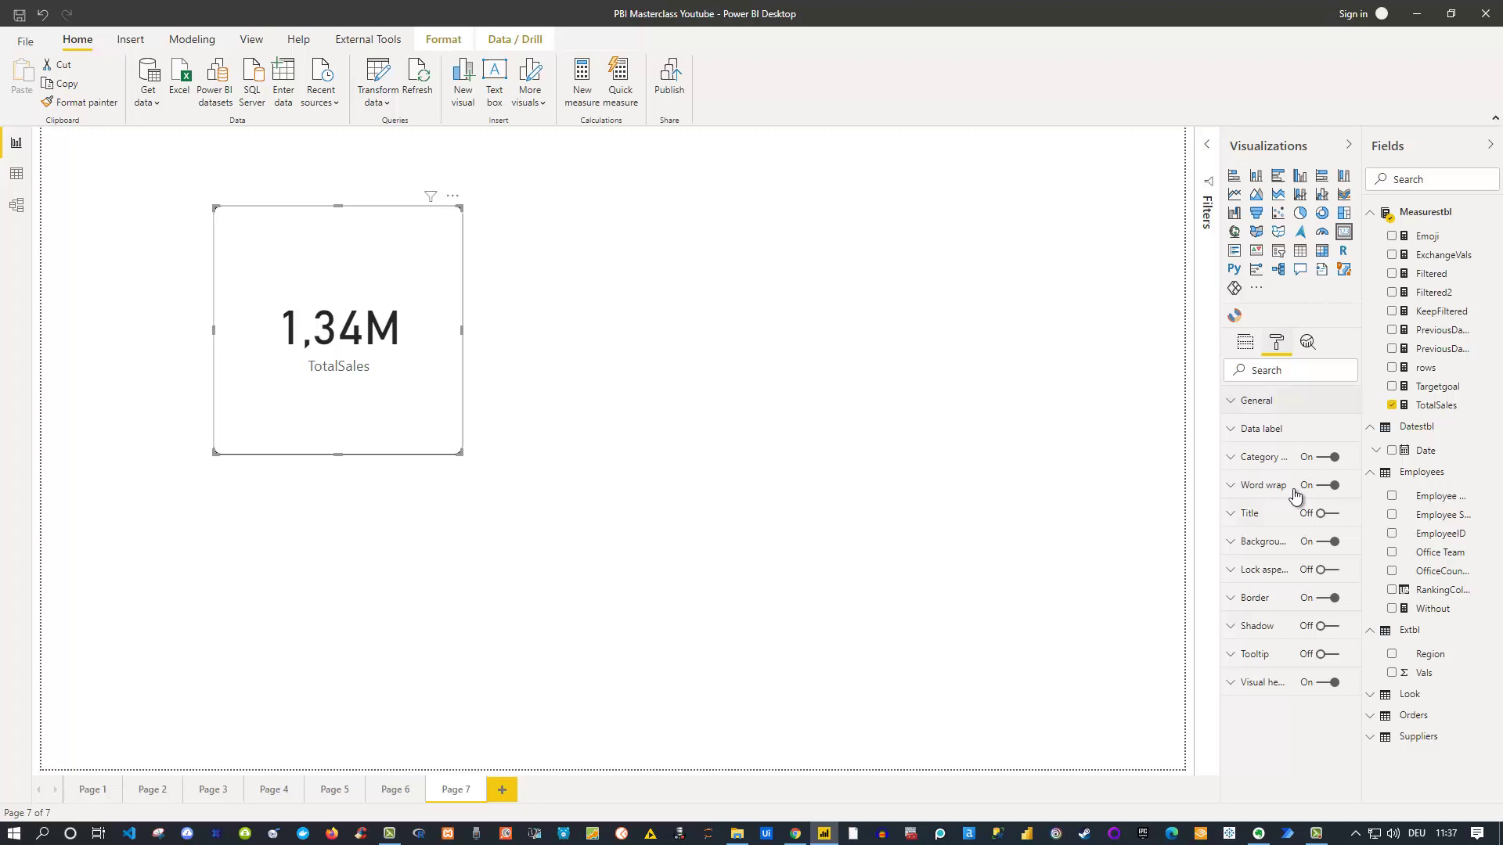
{"action": "left_click", "coordinate": [1328, 629]}
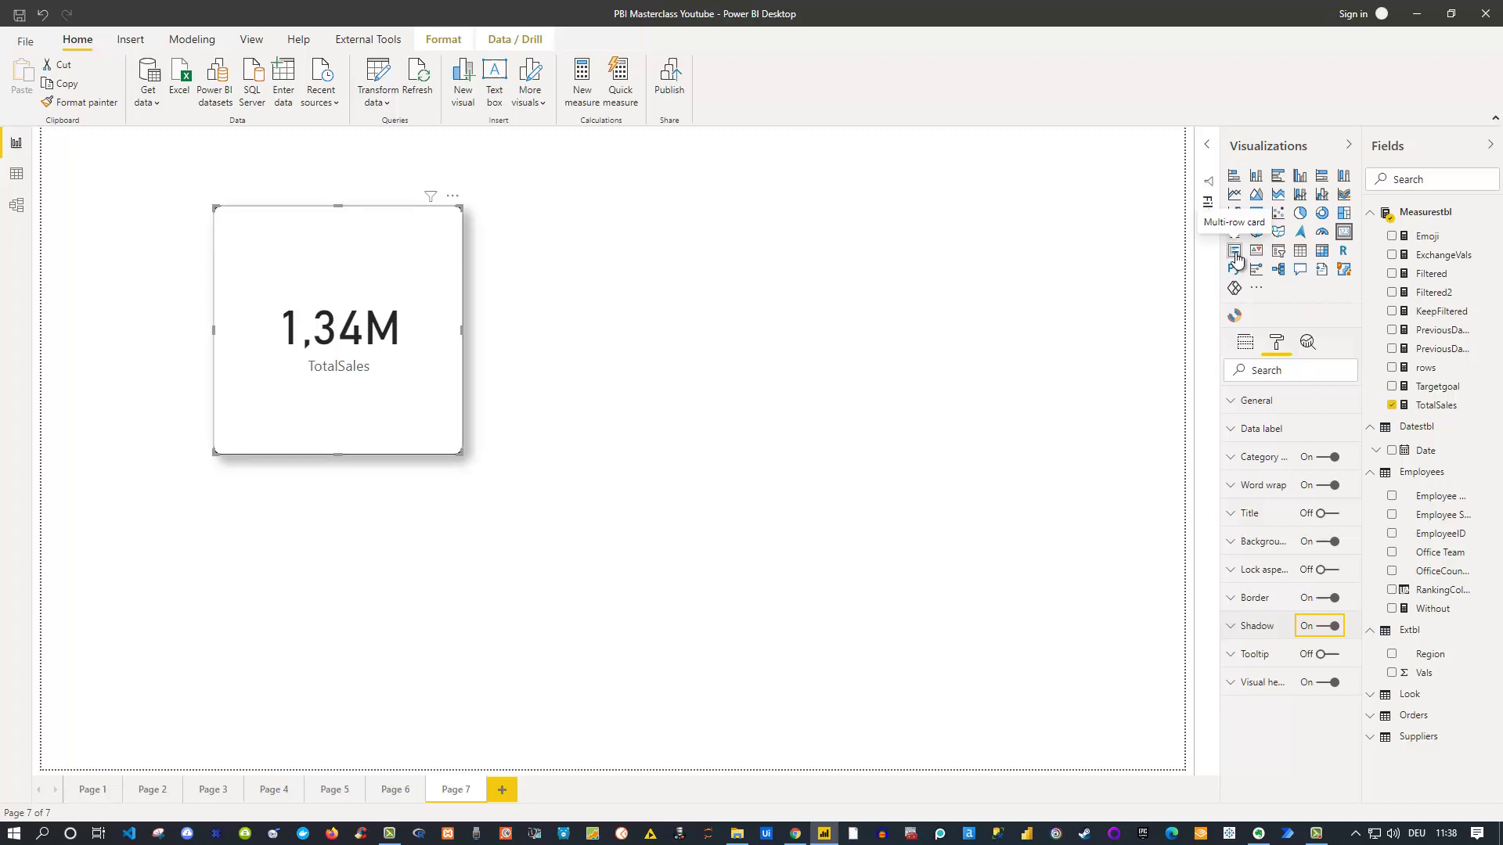
Convert to a multi-row card with TotalSales and Targetgoal, leaving PreviousDaySales out.
{"action": "left_click", "coordinate": [1235, 252]}
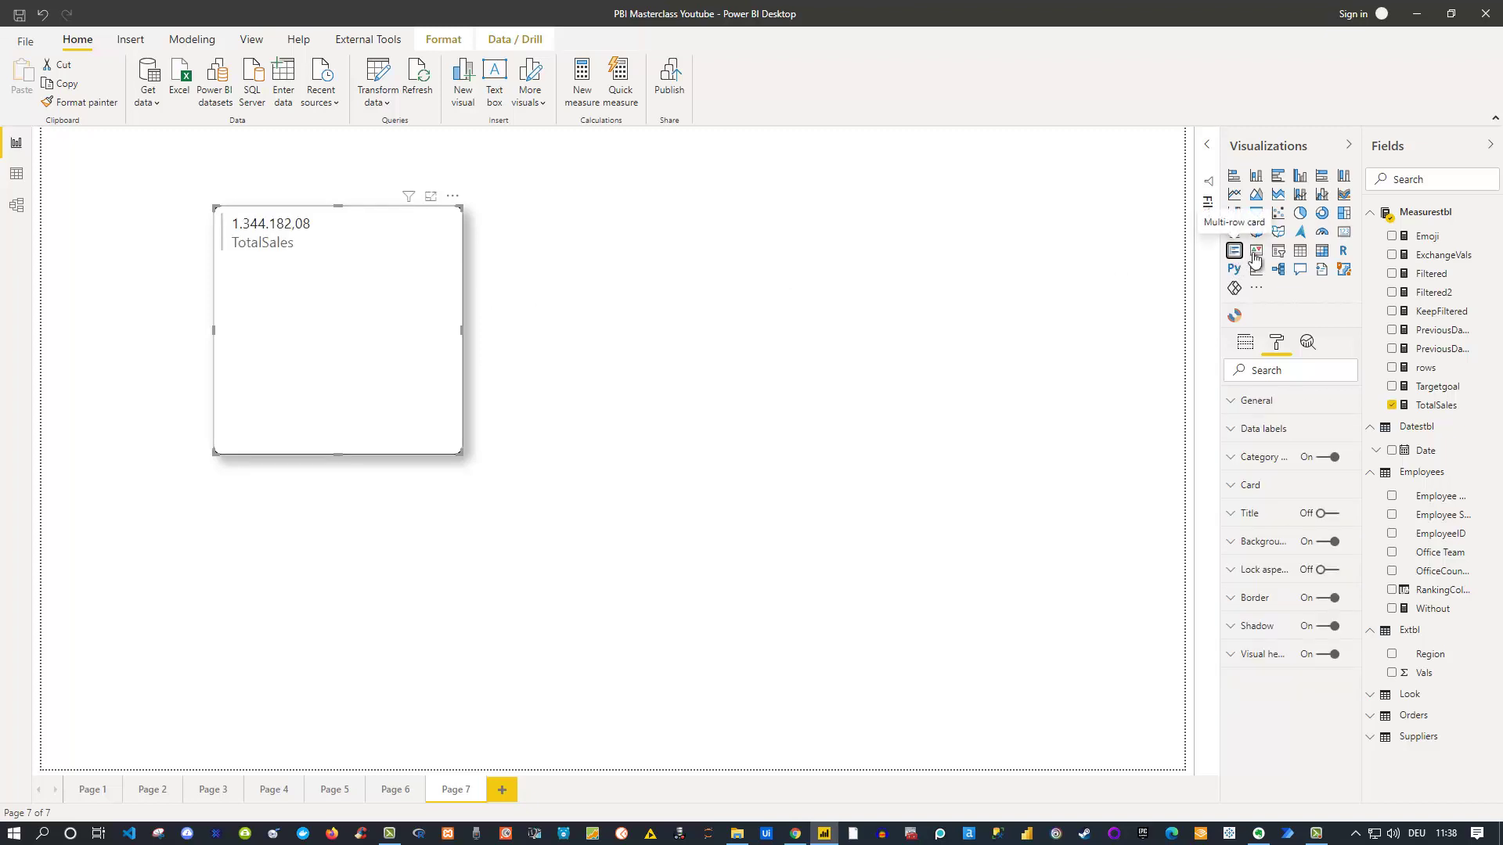
{"action": "left_click", "coordinate": [1391, 330]}
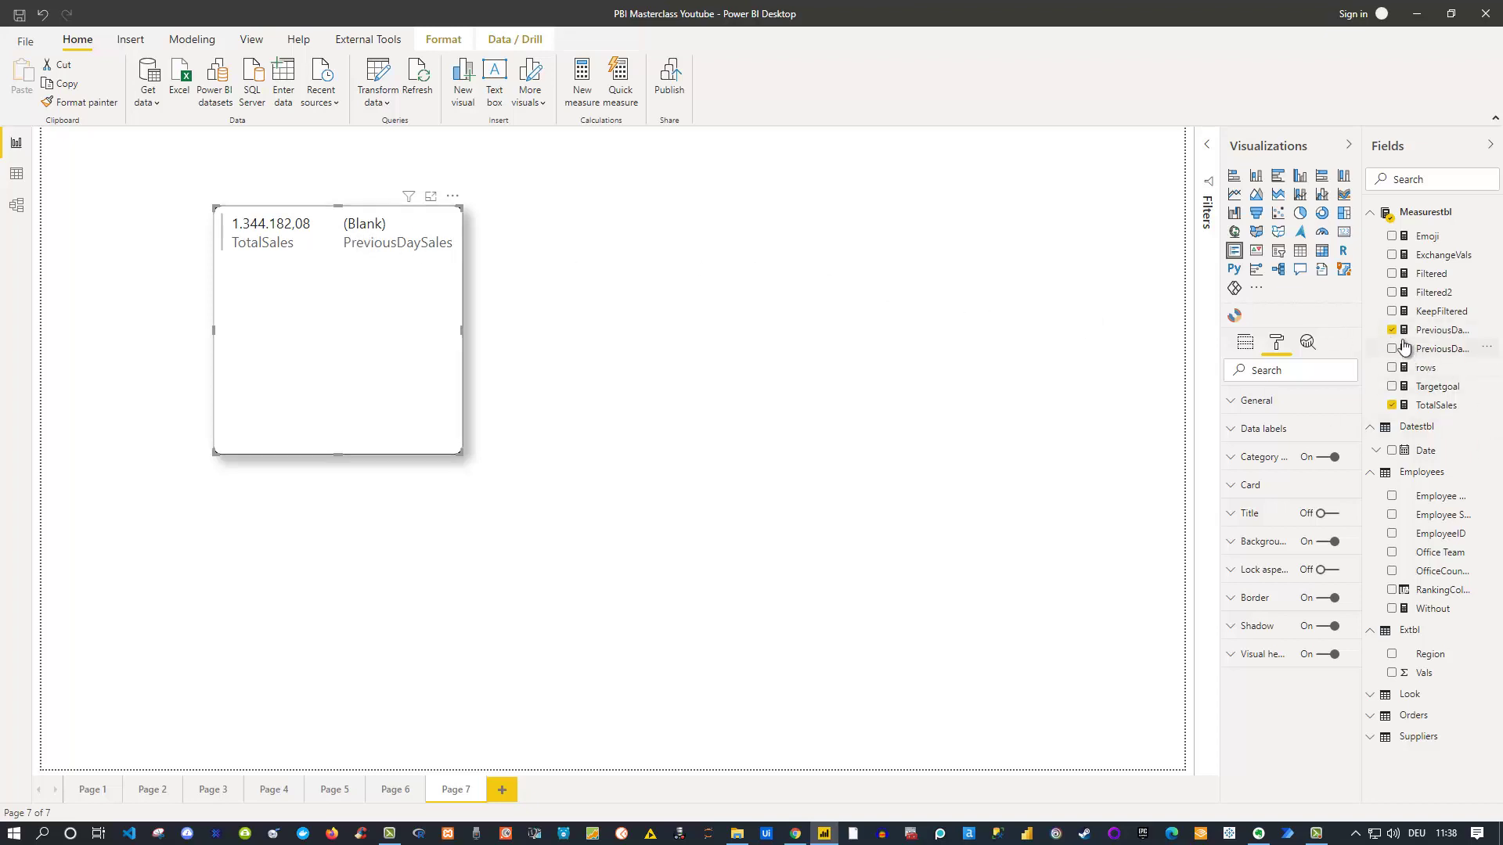
{"action": "left_click", "coordinate": [1391, 329]}
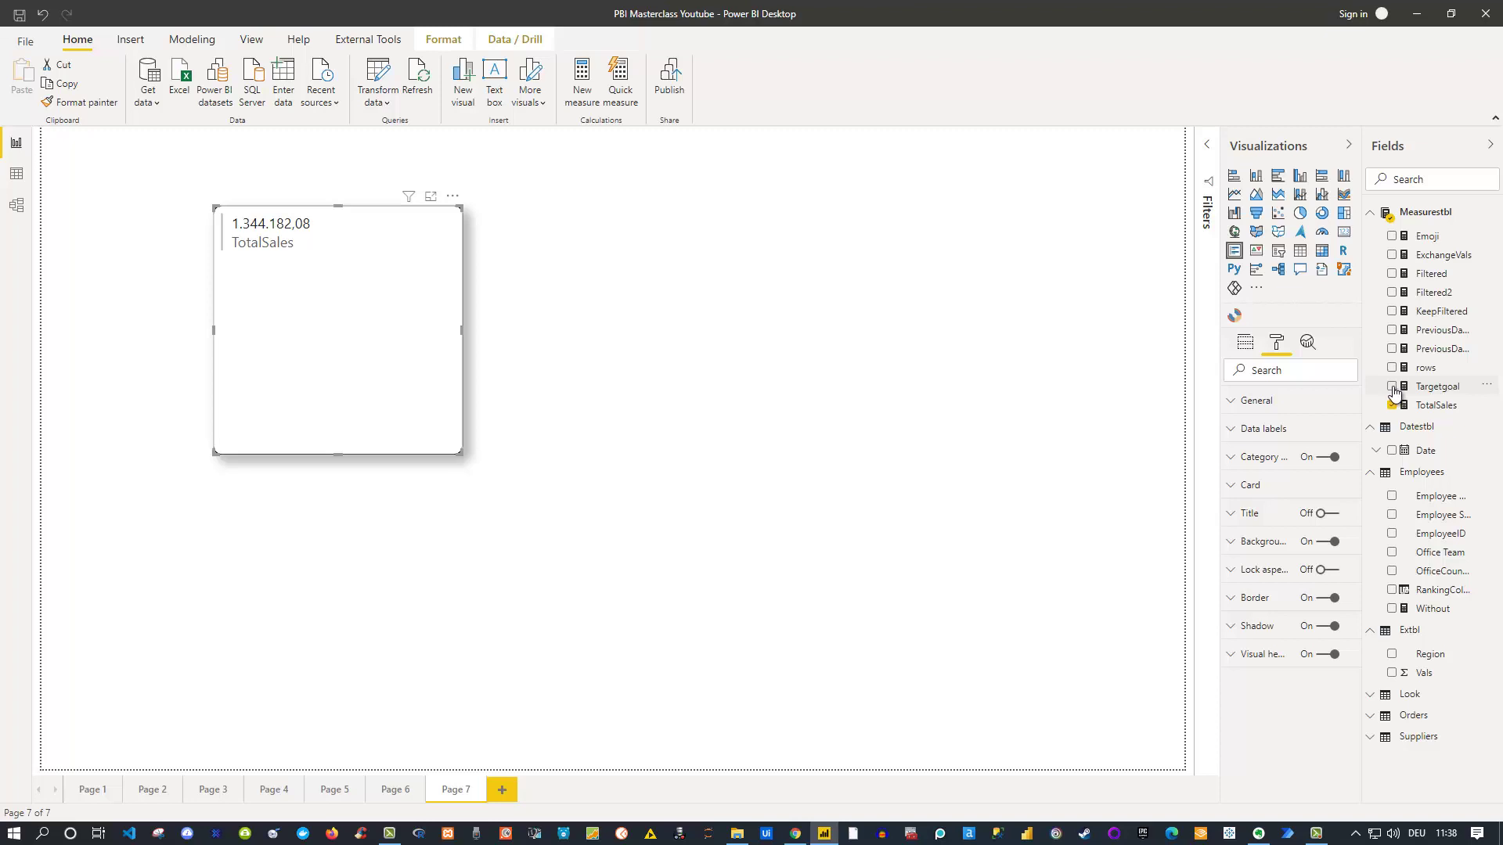
{"action": "left_click", "coordinate": [1393, 387]}
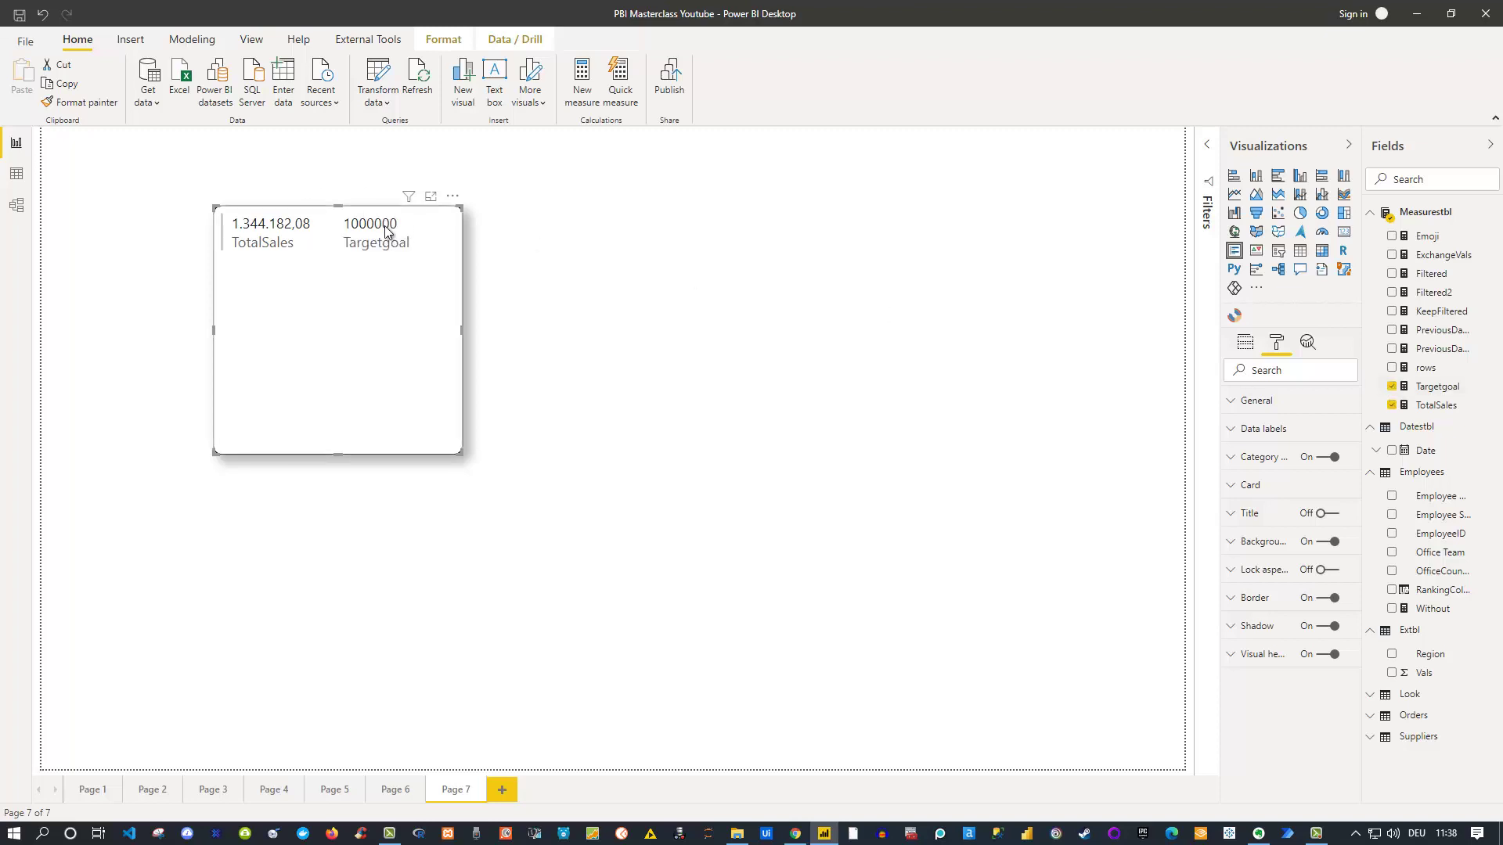
Apply Currency format to the Targetgoal measure so it reads $1.000.000.
{"action": "left_click", "coordinate": [1445, 389]}
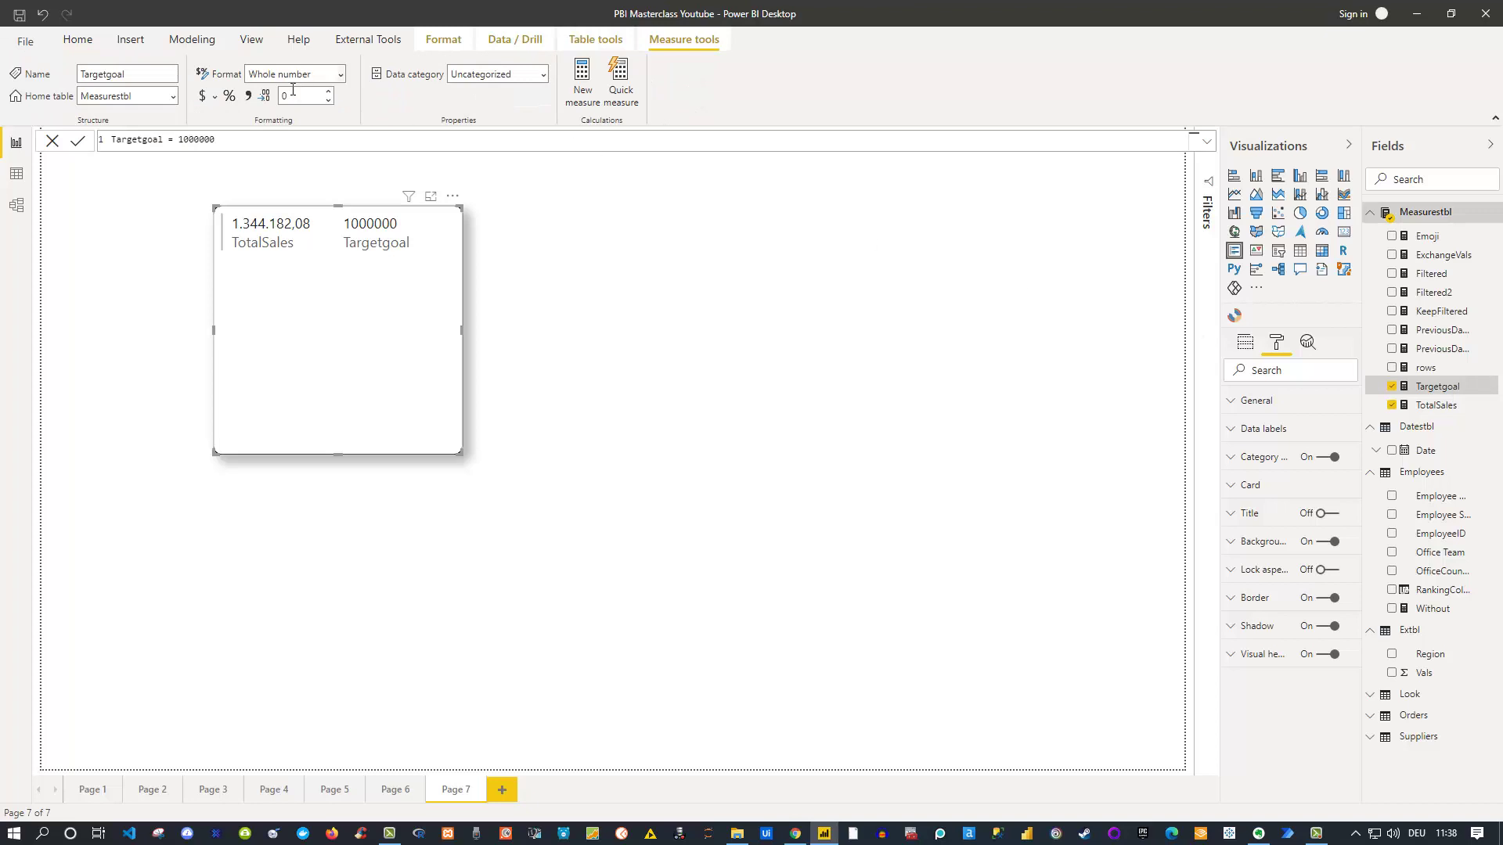
{"action": "left_click", "coordinate": [202, 97]}
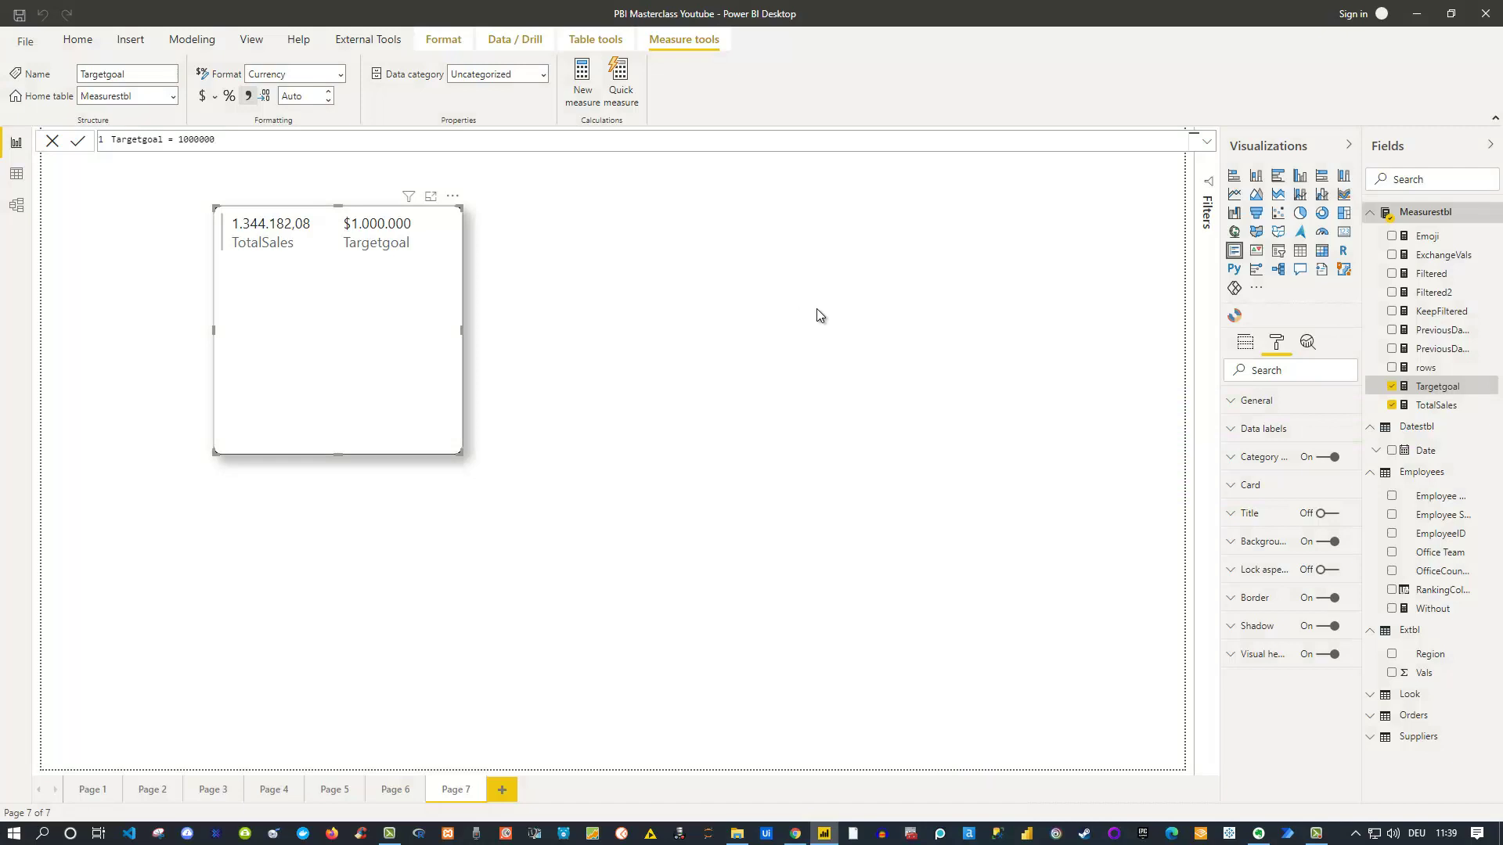
Place a new KPI visual right of the card with TotalSales in its Indicator well.
{"action": "left_click", "coordinate": [815, 309]}
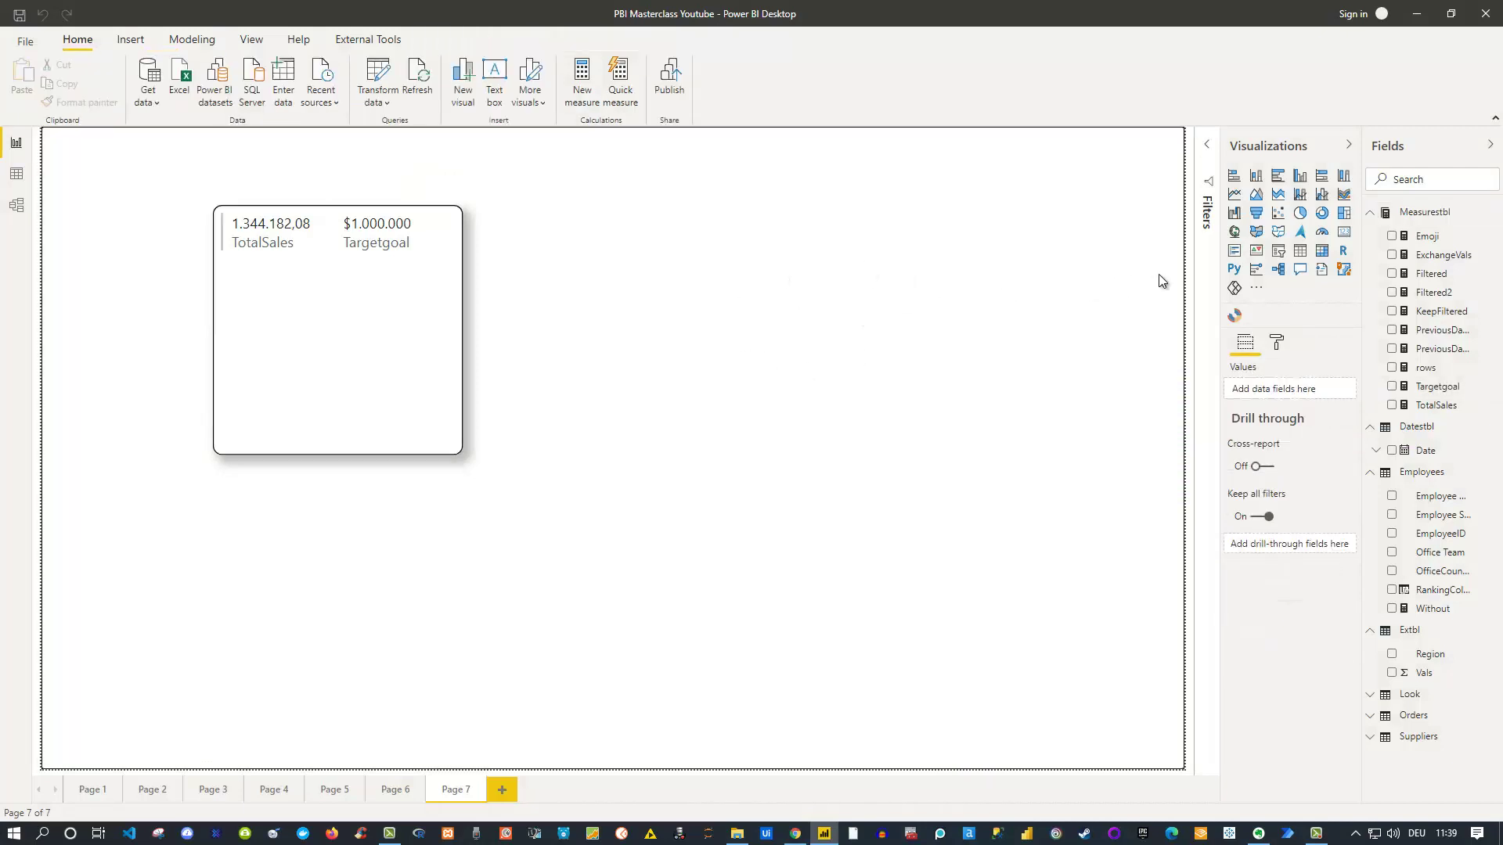
{"action": "left_click", "coordinate": [1258, 254]}
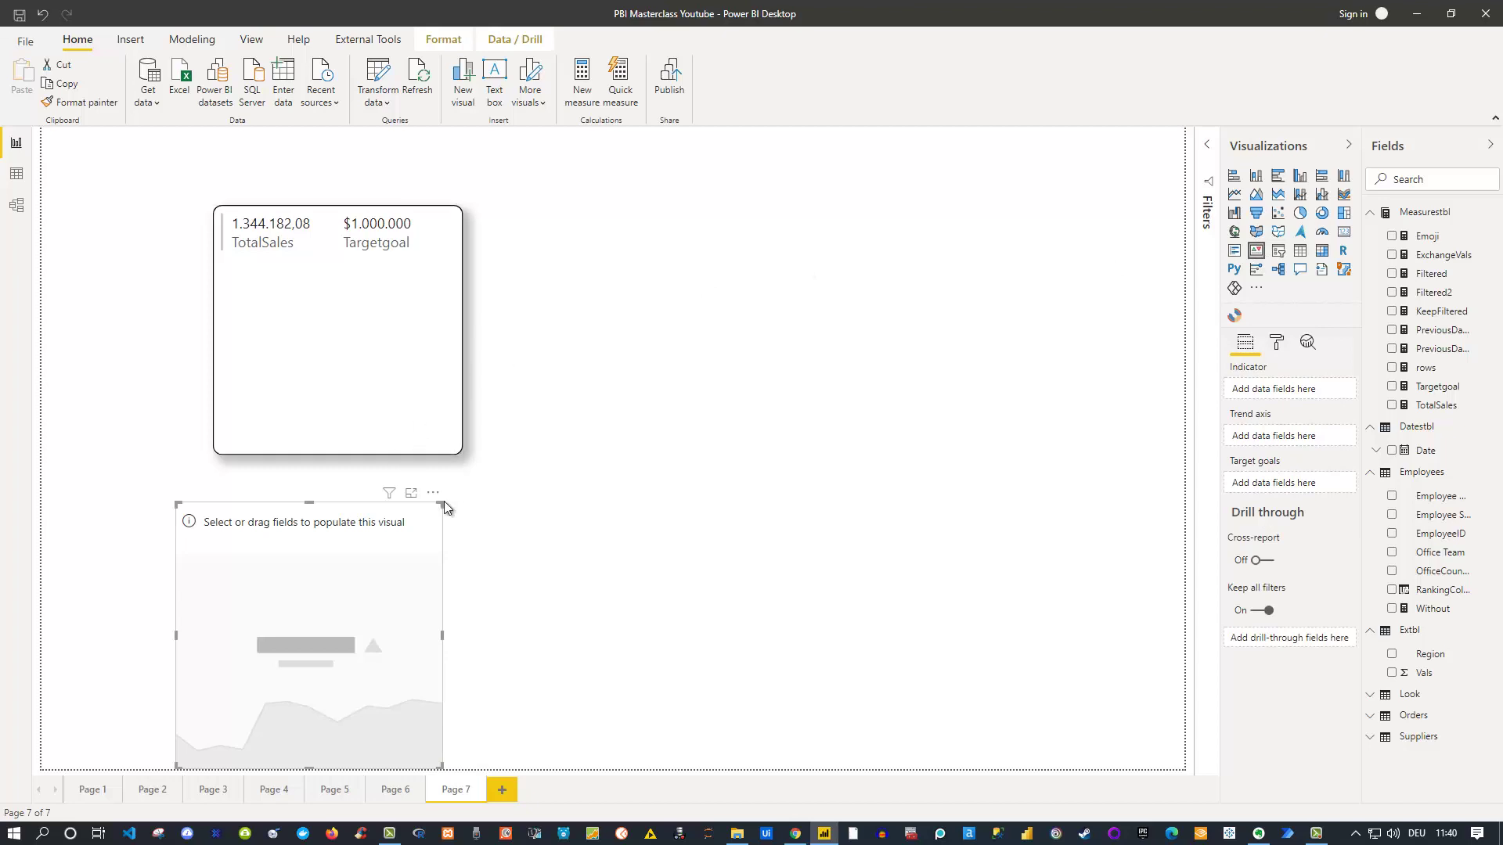
{"action": "left_click_drag", "start_coordinate": [444, 502], "coordinate": [882, 202]}
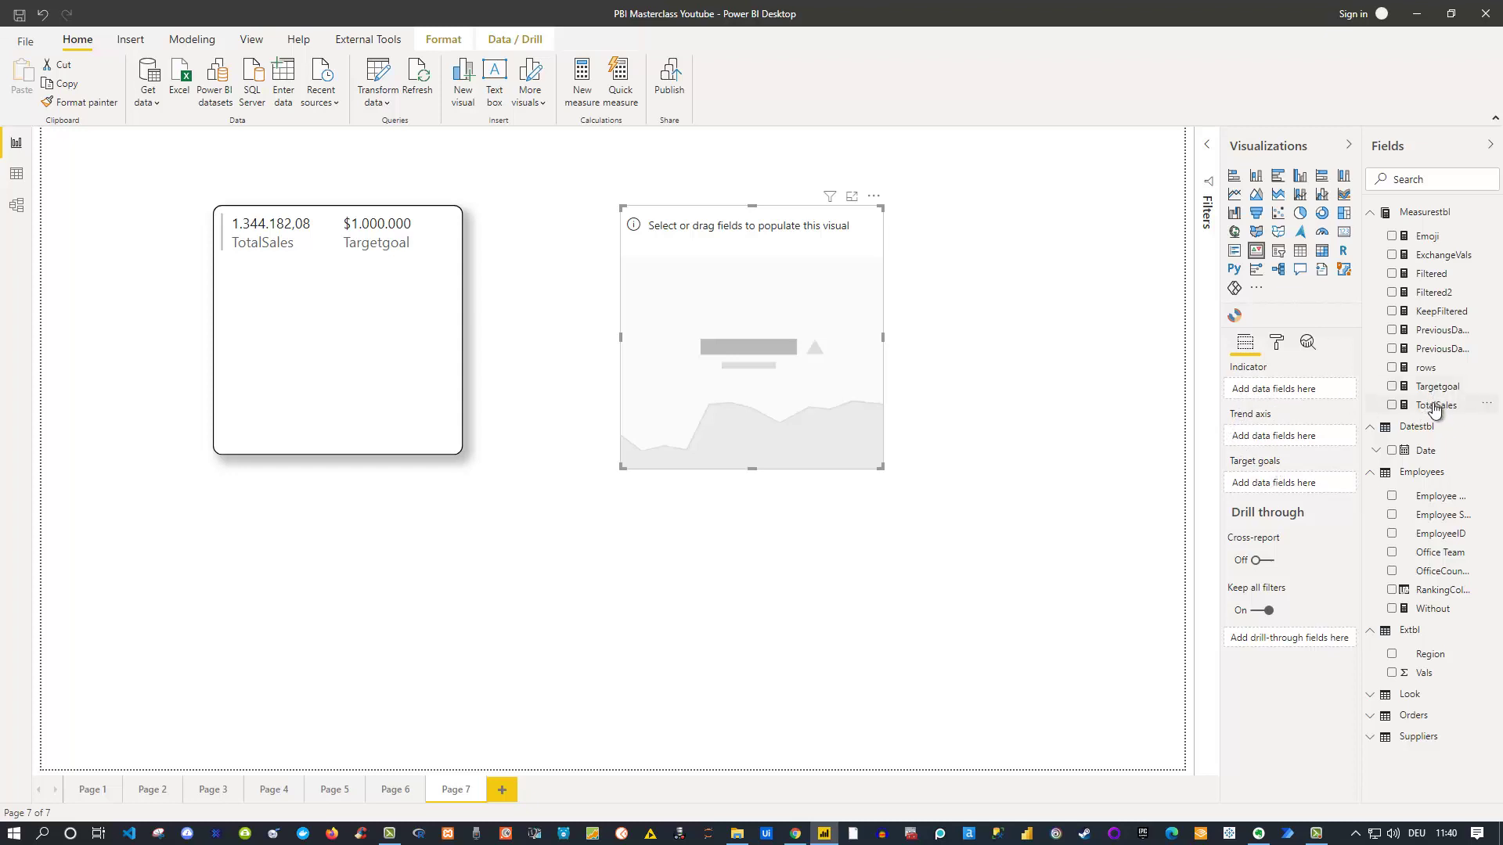
{"action": "left_click_drag", "start_coordinate": [1434, 407], "coordinate": [1294, 392]}
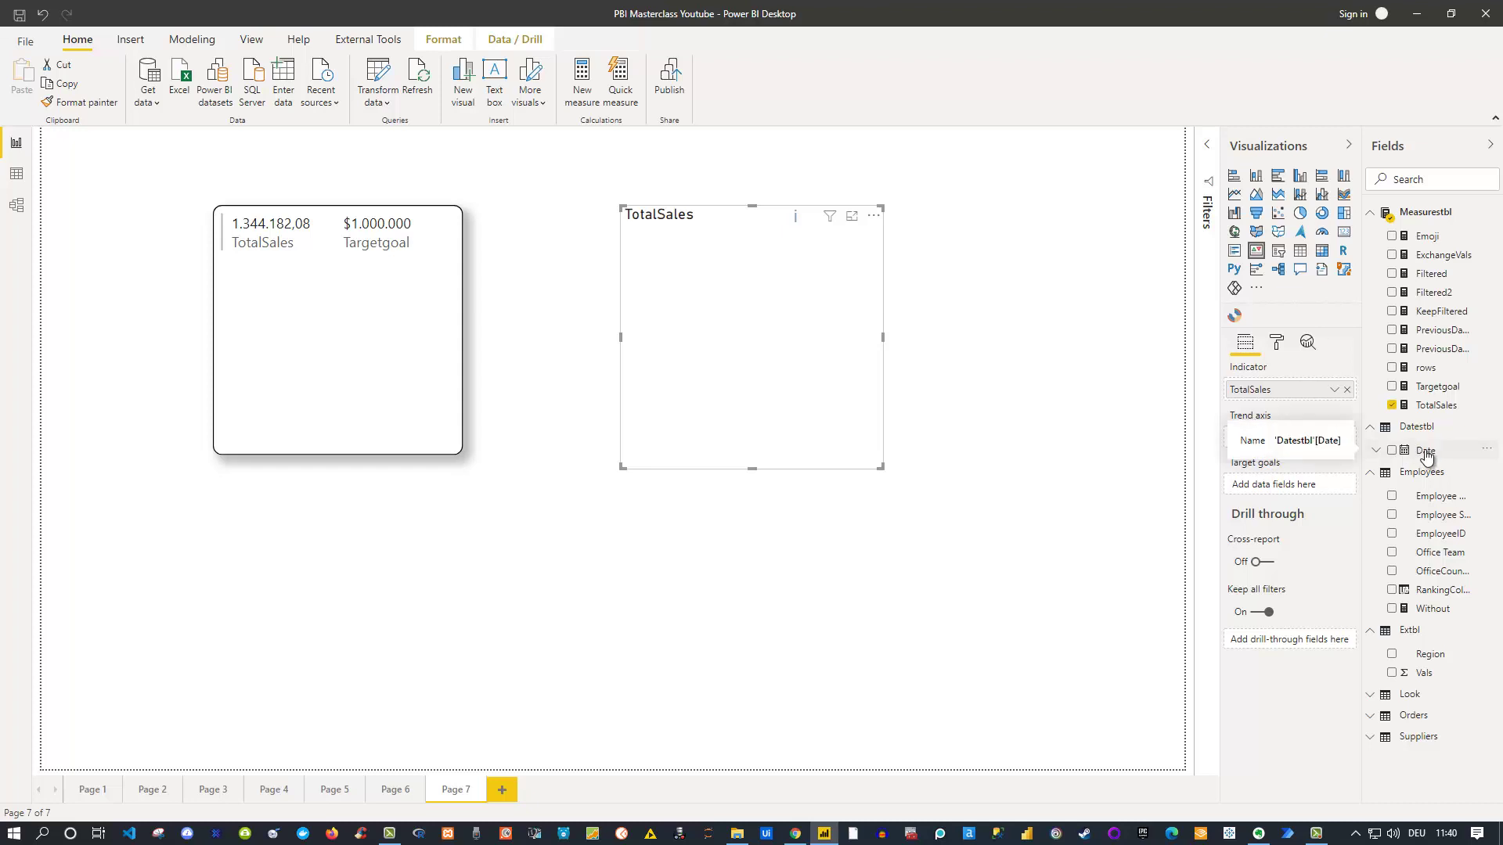
Use Datestbl's Date as the KPI trend axis, titled 'TotalSales by Date' at 1,34M.
{"action": "left_click_drag", "start_coordinate": [1426, 456], "coordinate": [1274, 439]}
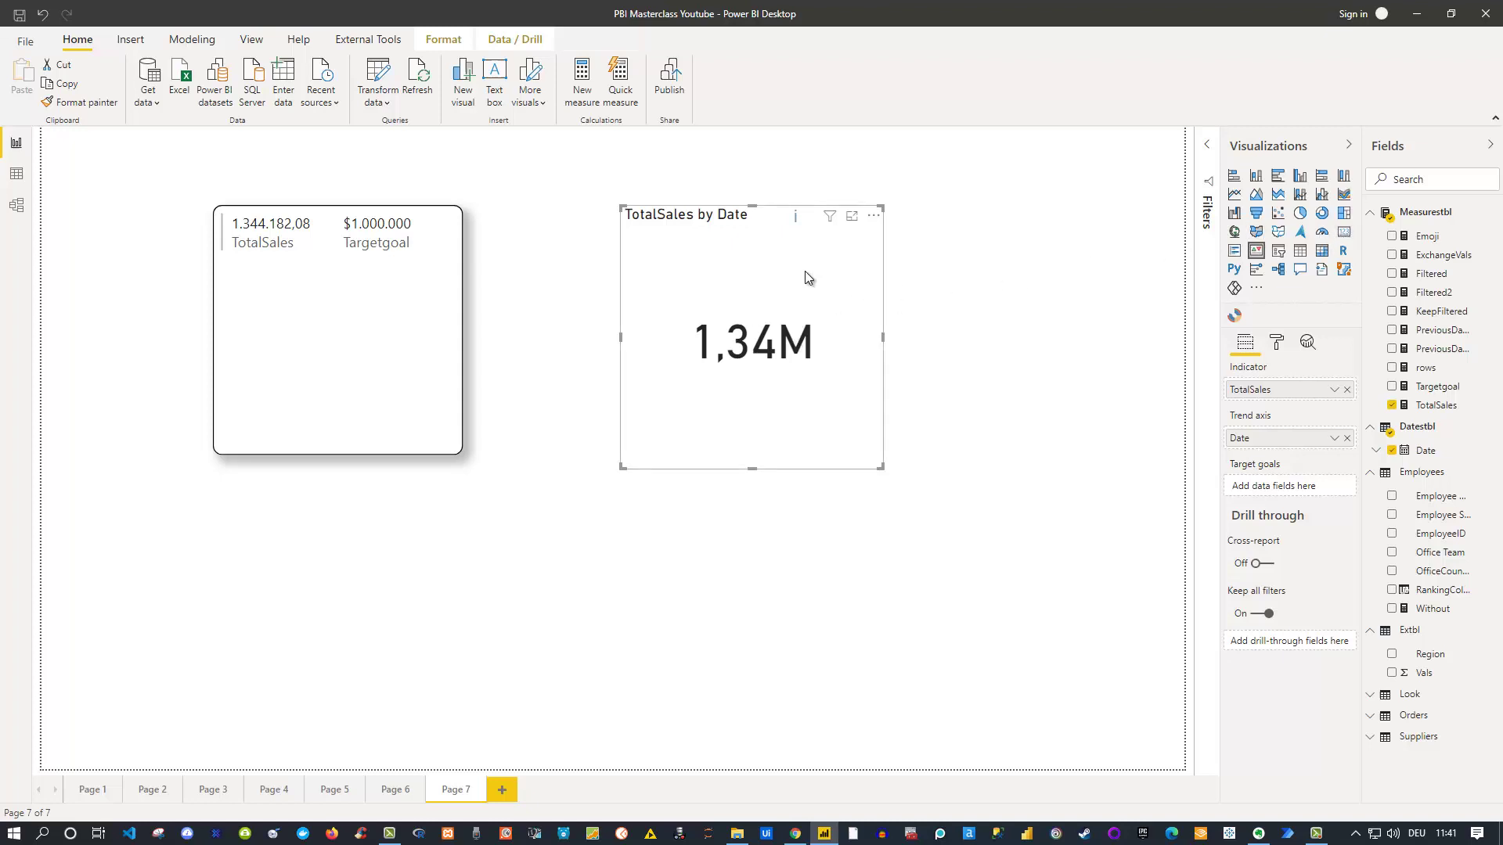
{"action": "mouse_move", "coordinate": [796, 223]}
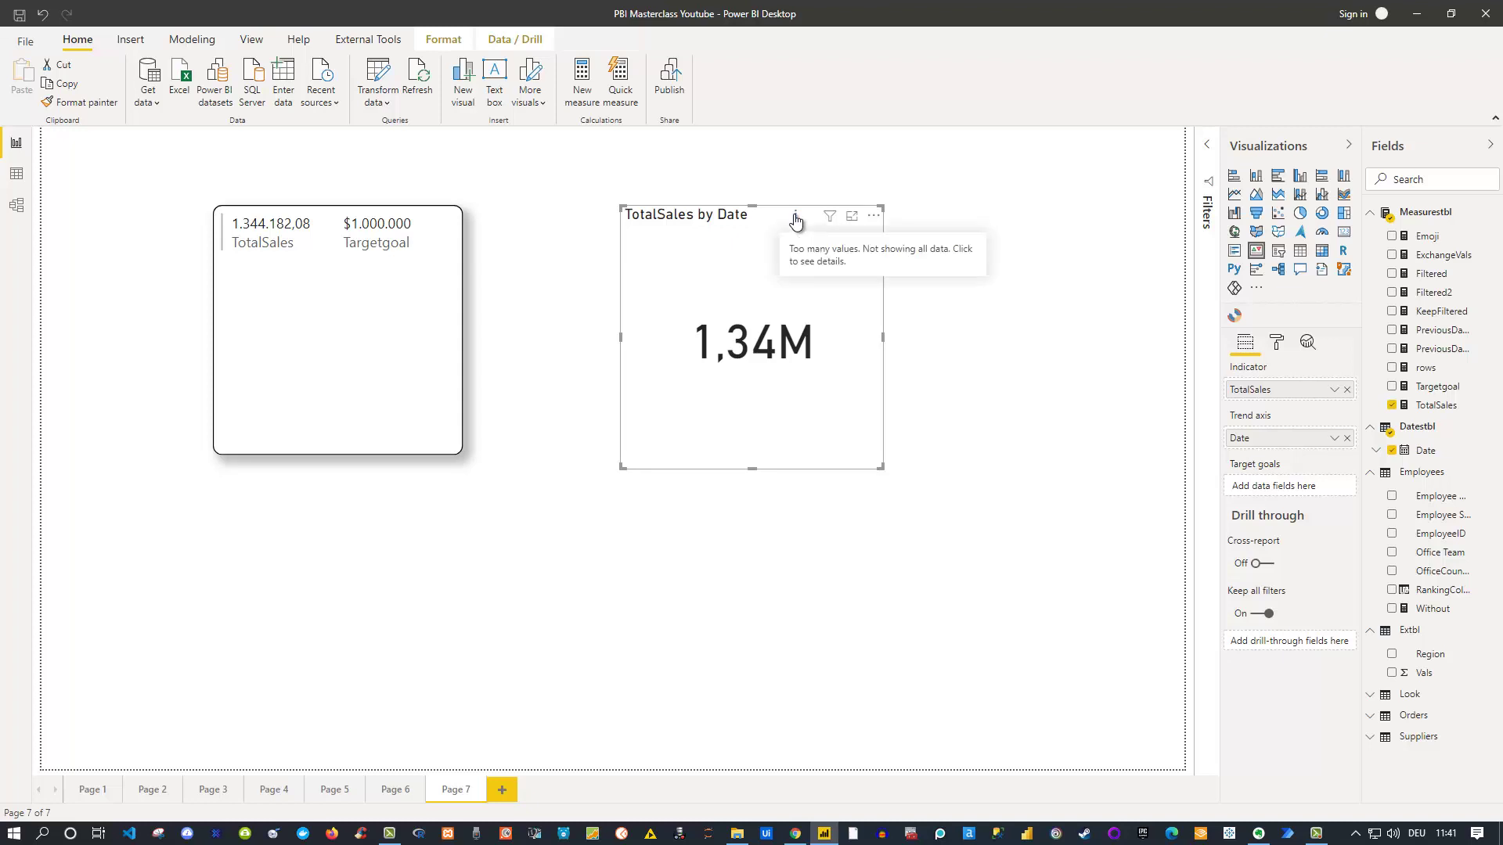
Expand the formula bar to review Targetgoal = 1000000, then collapse it again.
{"action": "left_click", "coordinate": [1436, 387]}
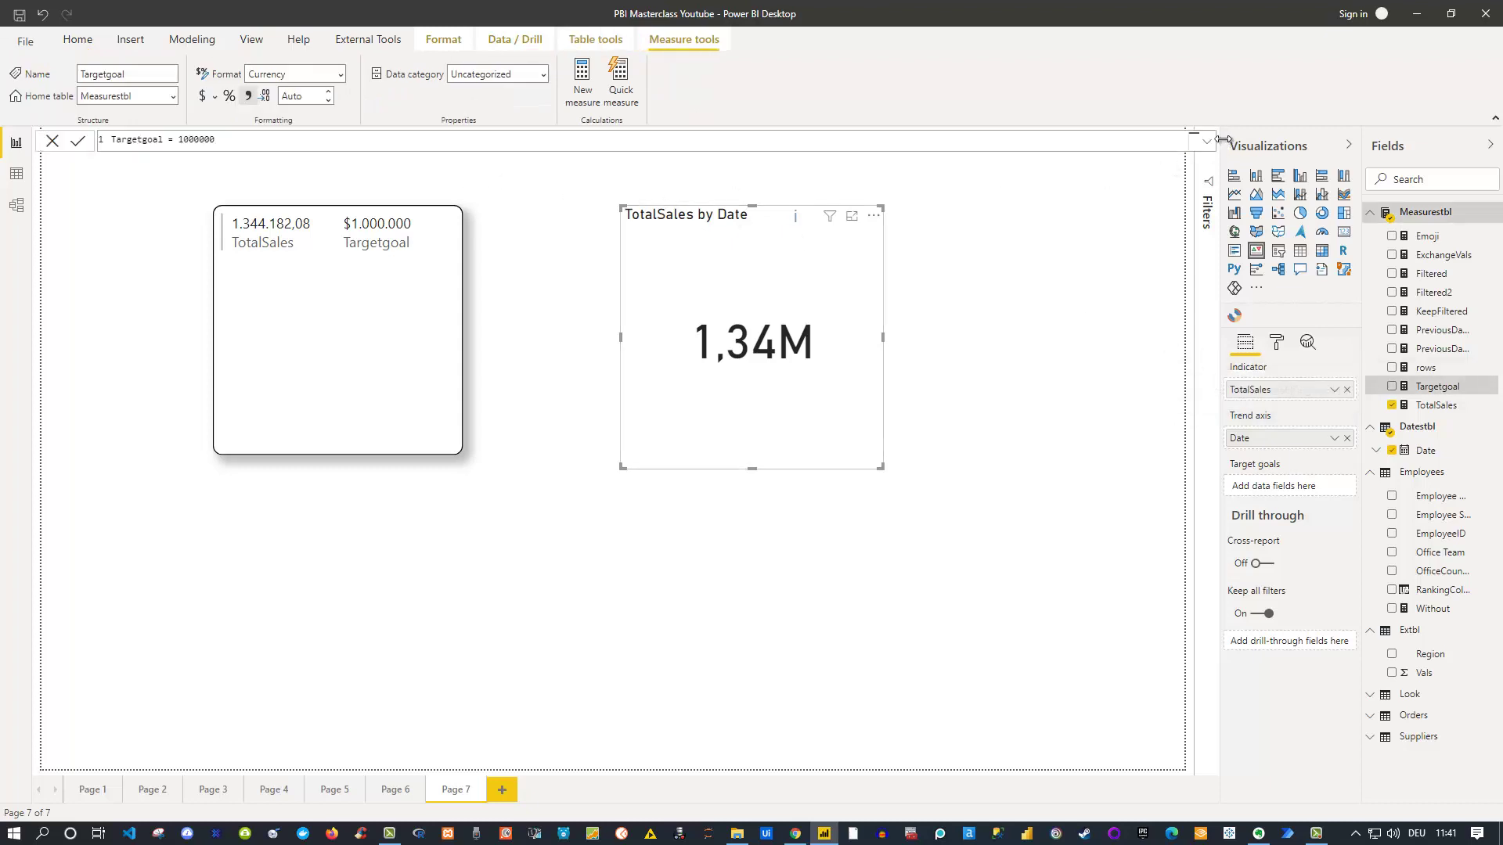
{"action": "left_click", "coordinate": [1206, 140]}
{"action": "scroll", "coordinate": [227, 387], "scroll_direction": "up", "scroll_amount": 8, "text": "ctrl"}
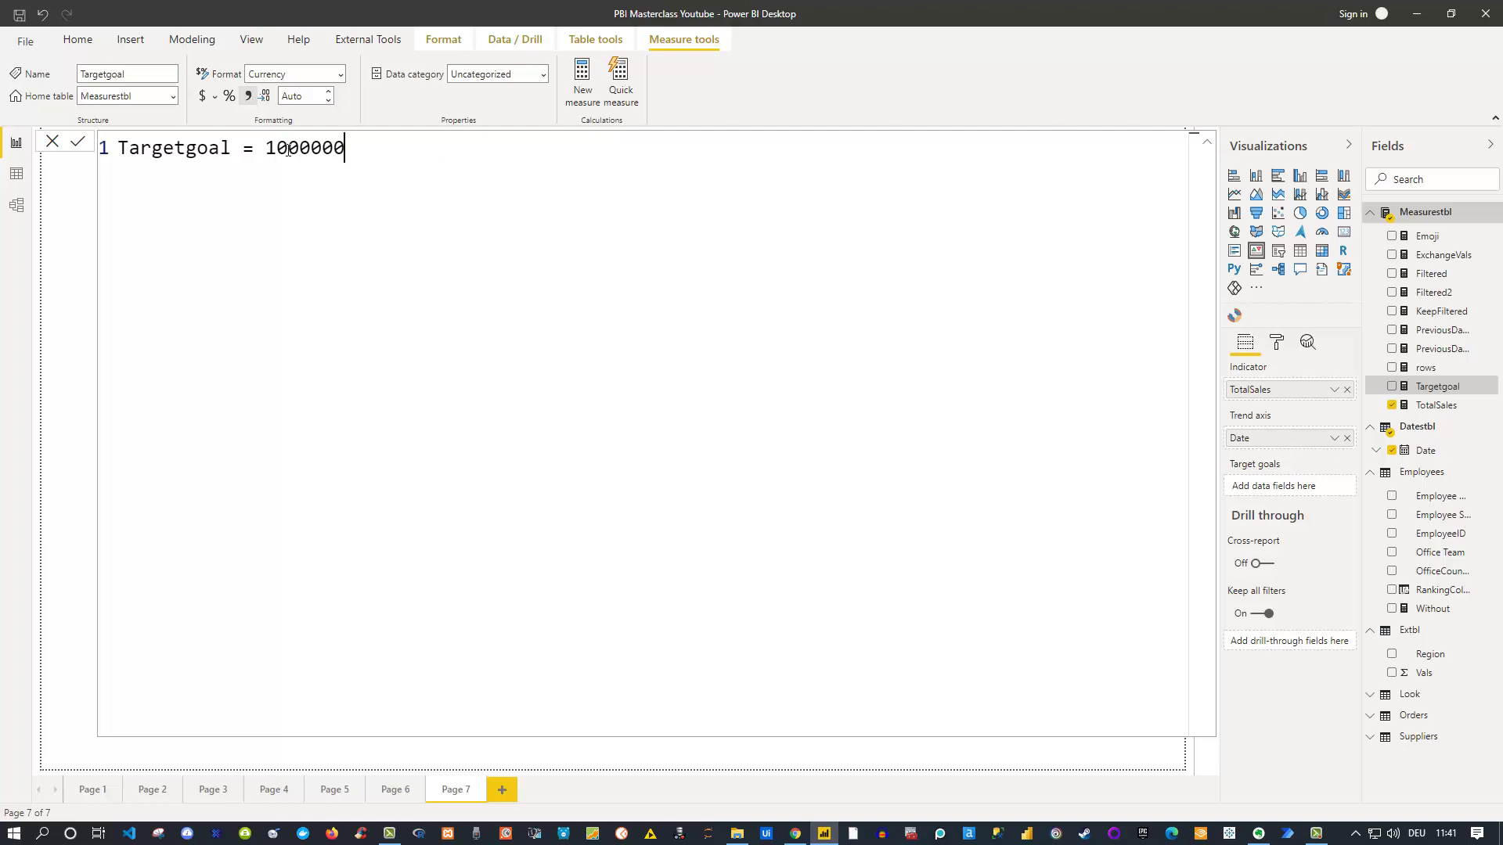
{"action": "left_click", "coordinate": [1205, 147]}
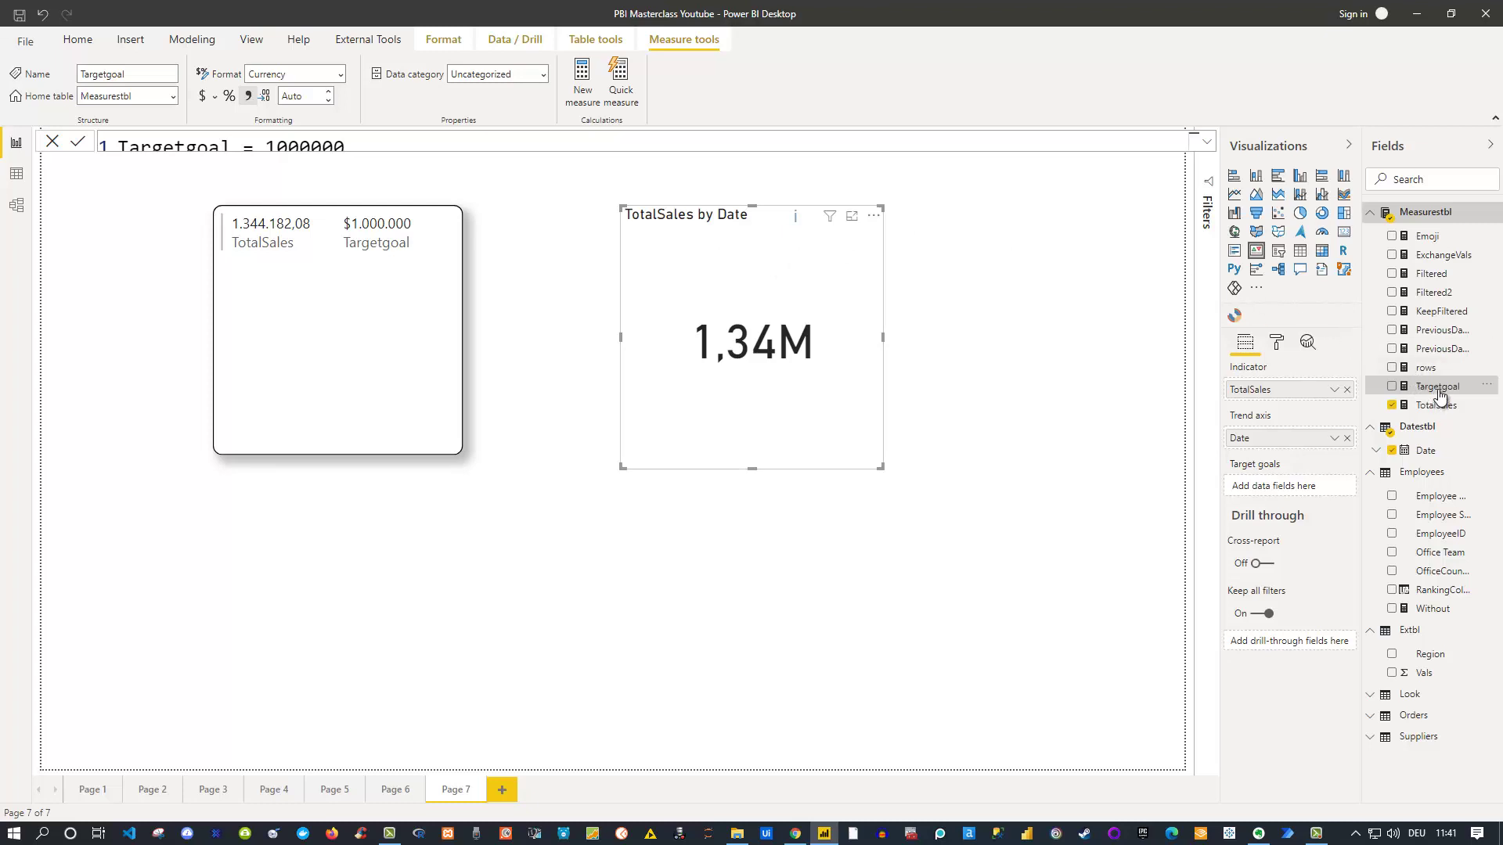
Set Targetgoal as the KPI's target goal, showing Goal: $1M (+34.42%) in green.
{"action": "left_click_drag", "start_coordinate": [1439, 395], "coordinate": [1294, 483]}
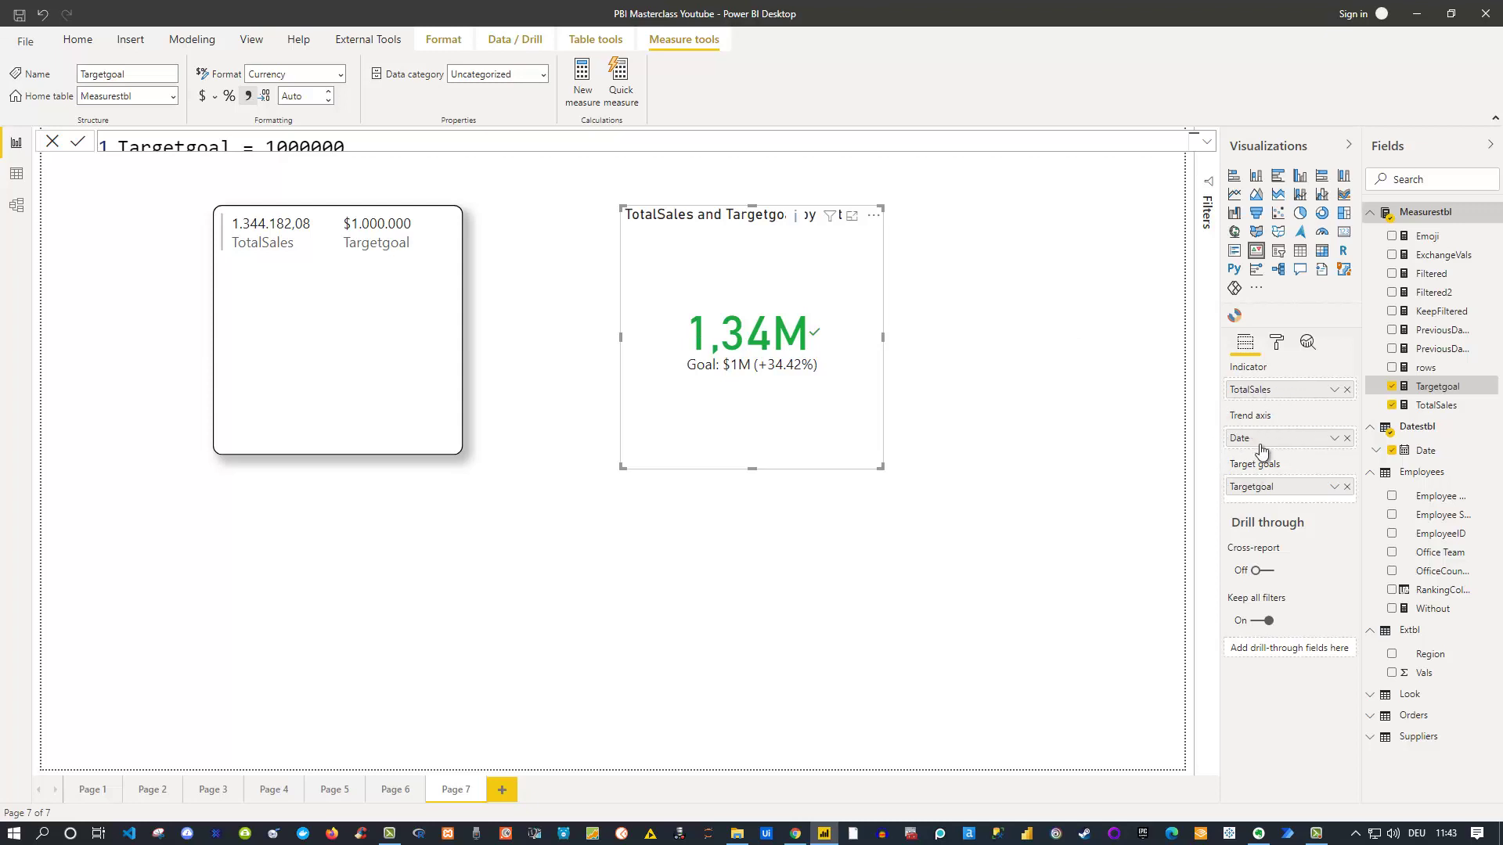
Open the KPI visual's format options and expand its Goals section.
{"action": "left_click", "coordinate": [1277, 346]}
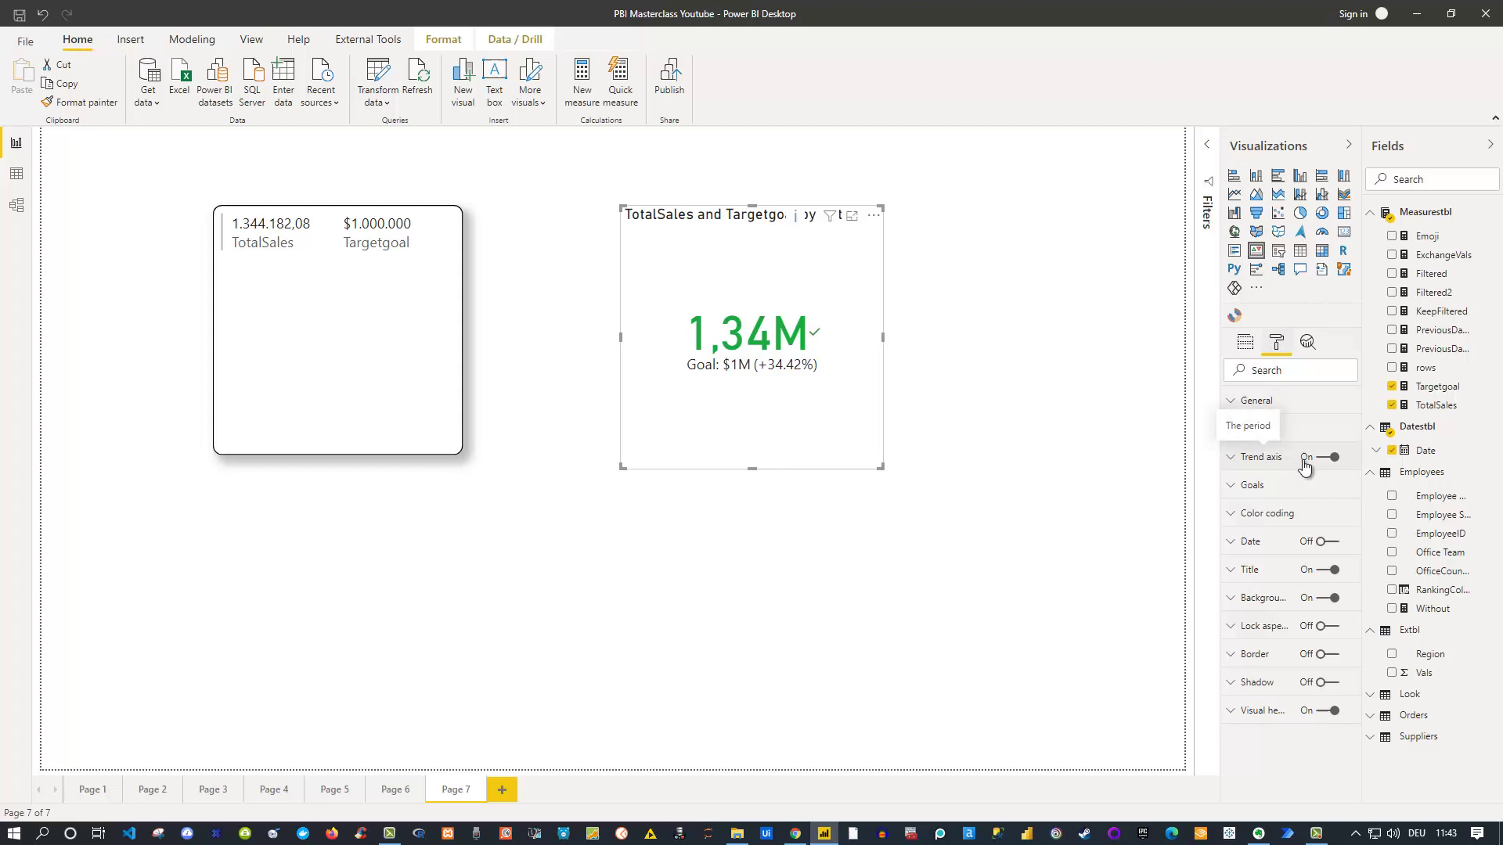
{"action": "left_click", "coordinate": [1233, 432]}
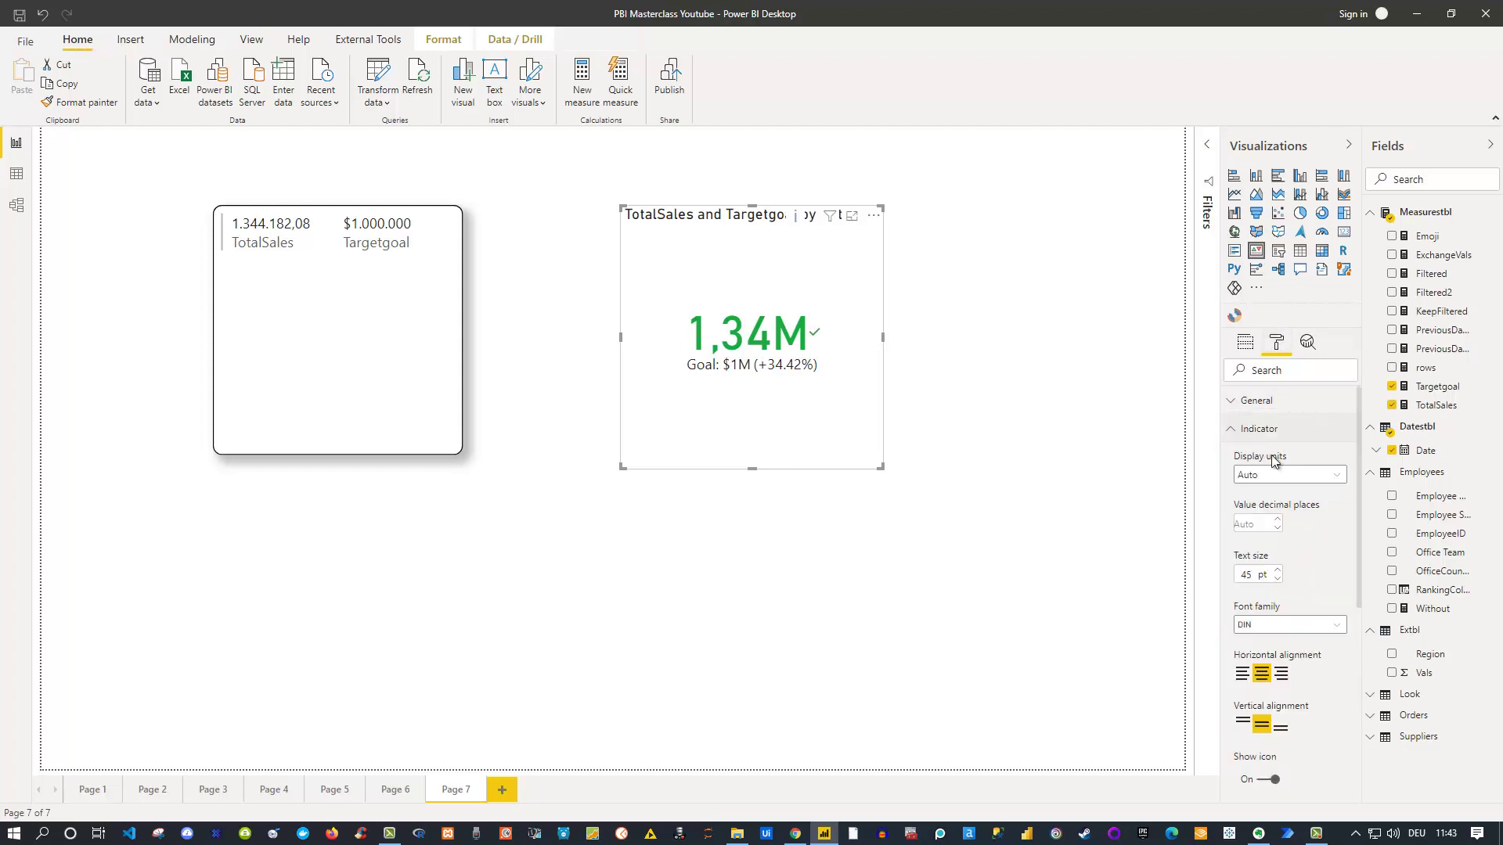
{"action": "left_click", "coordinate": [1233, 430]}
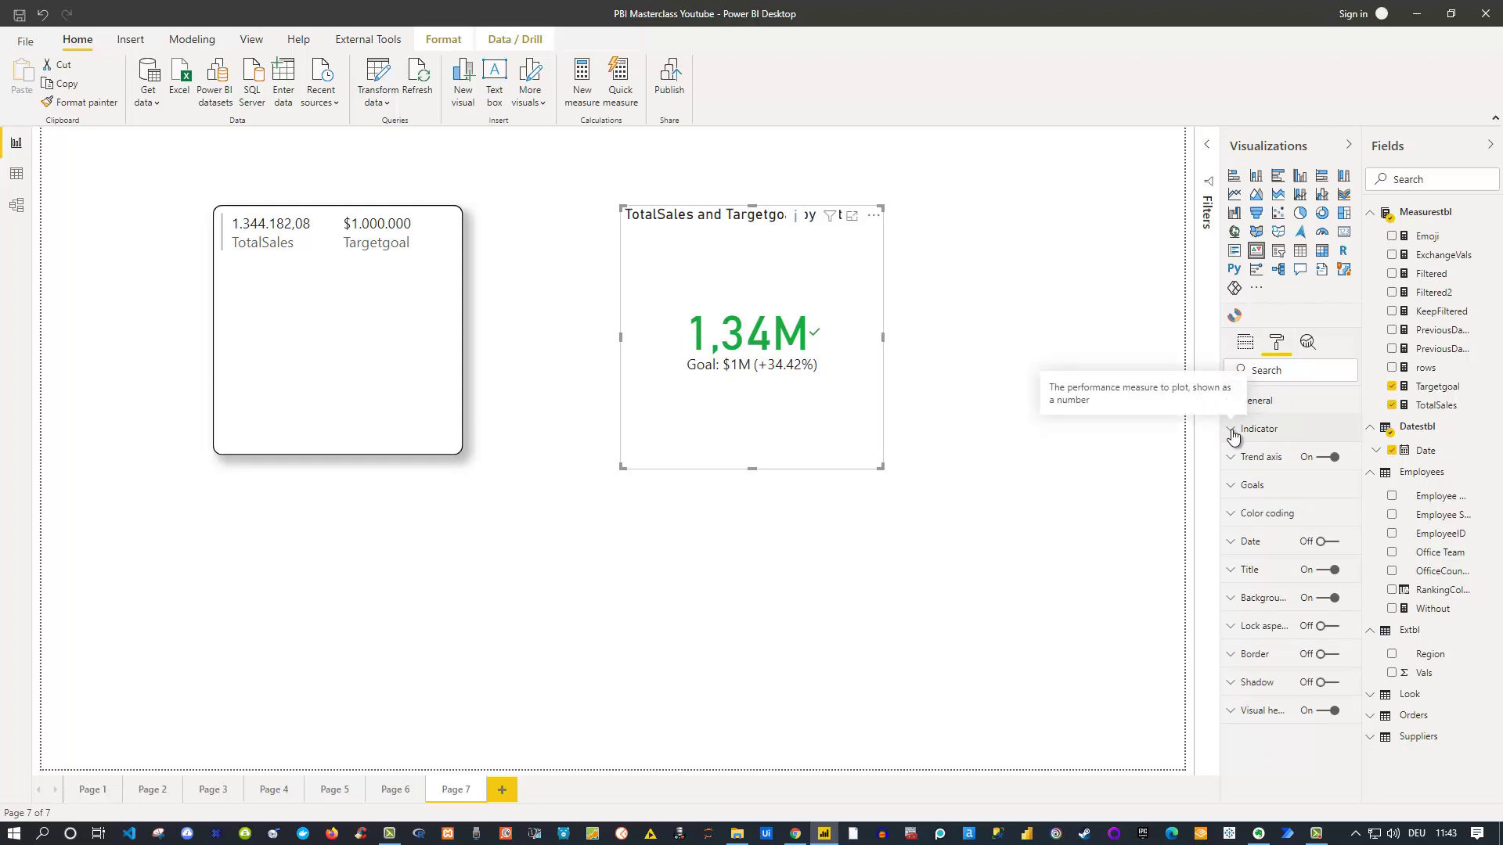
{"action": "left_click", "coordinate": [1231, 486]}
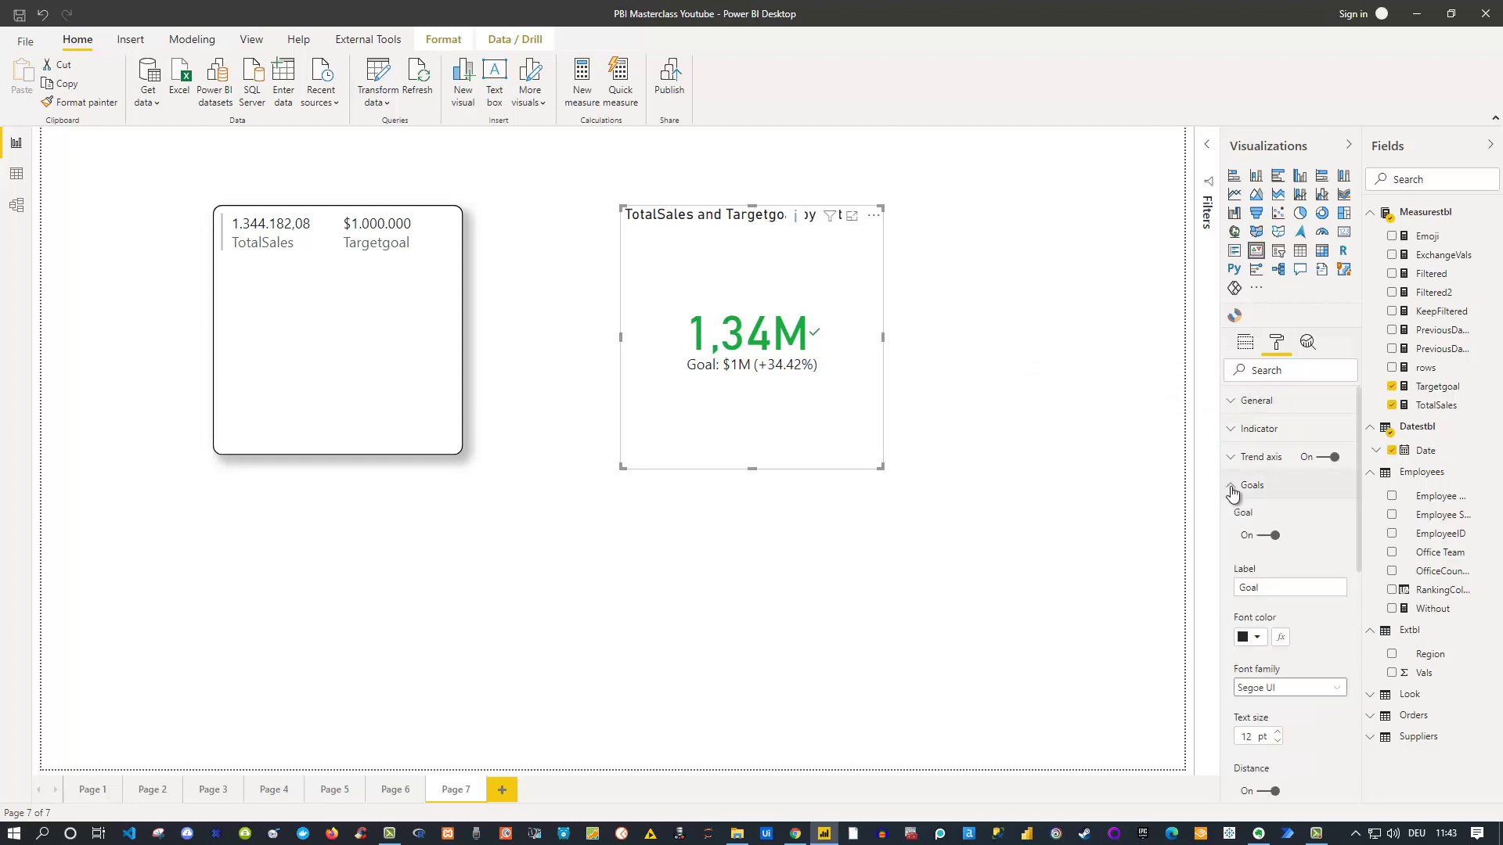
Turn the KPI's Goal and Distance labels off, then back on, so both stay displayed.
{"action": "left_click", "coordinate": [1265, 540]}
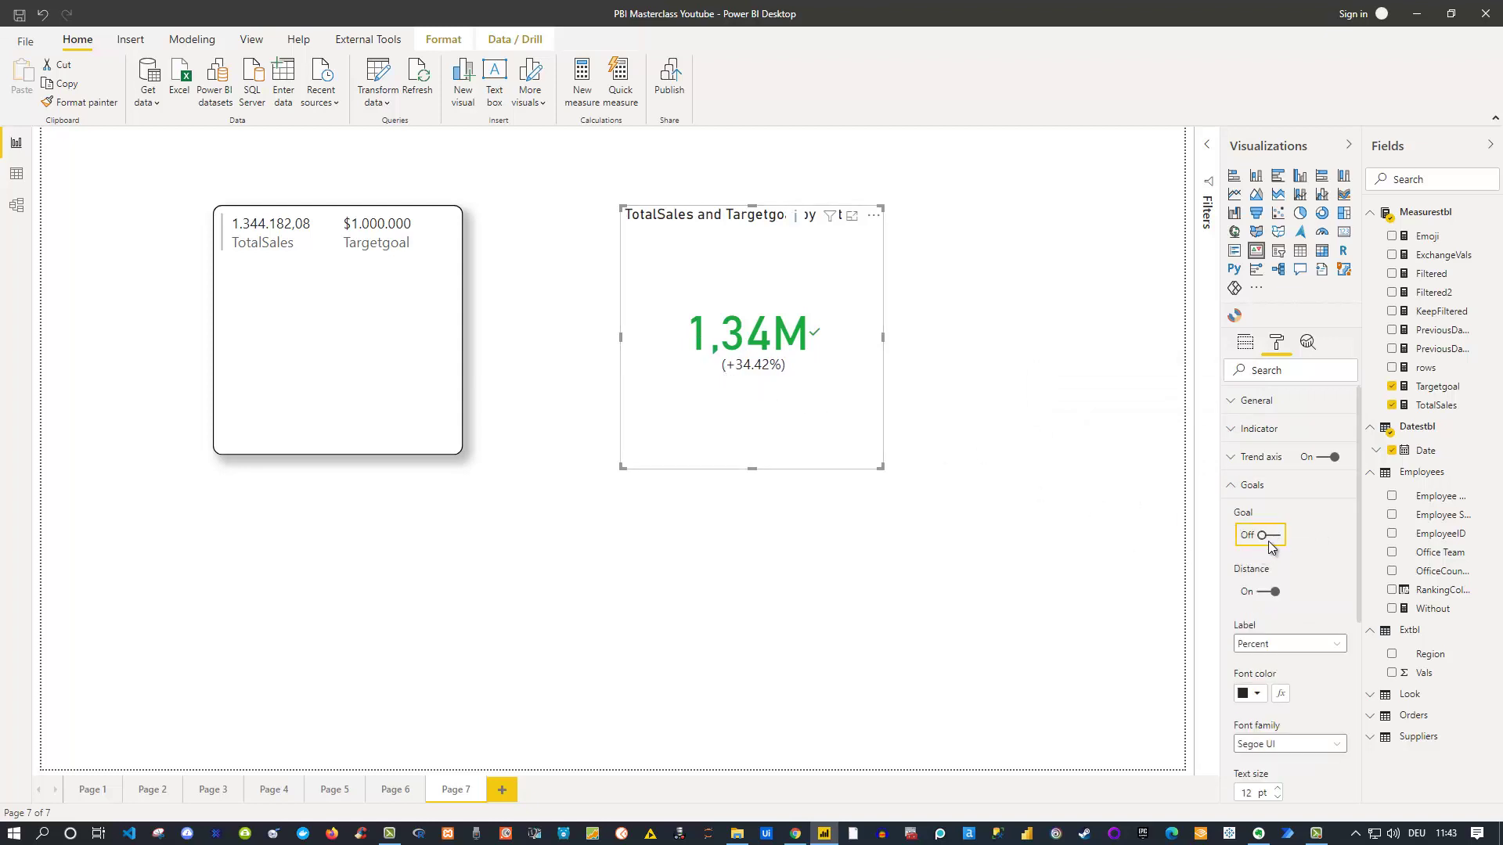
{"action": "left_click", "coordinate": [1266, 592]}
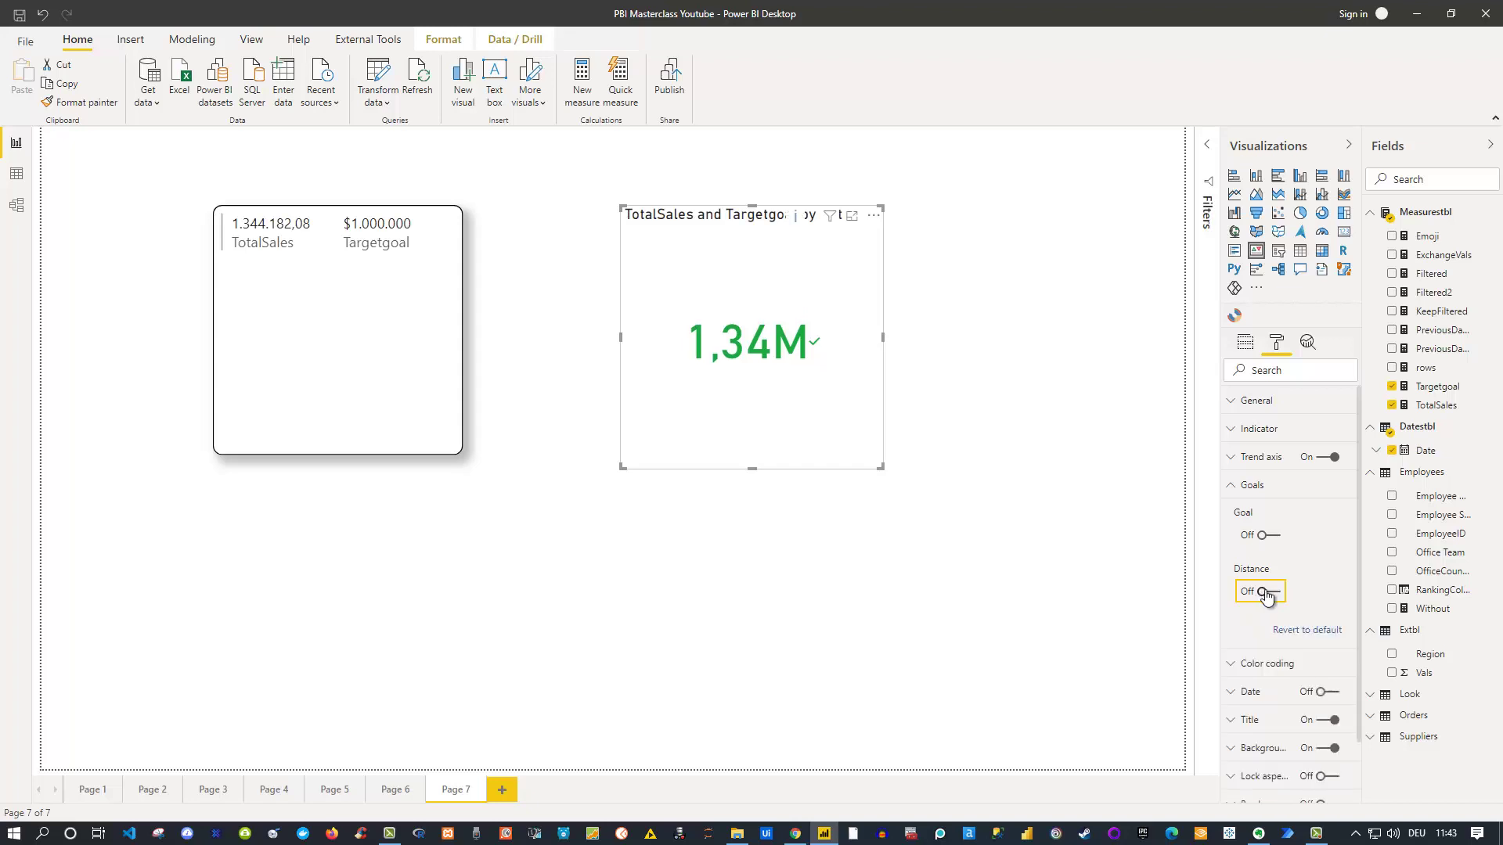
{"action": "left_click", "coordinate": [1269, 593]}
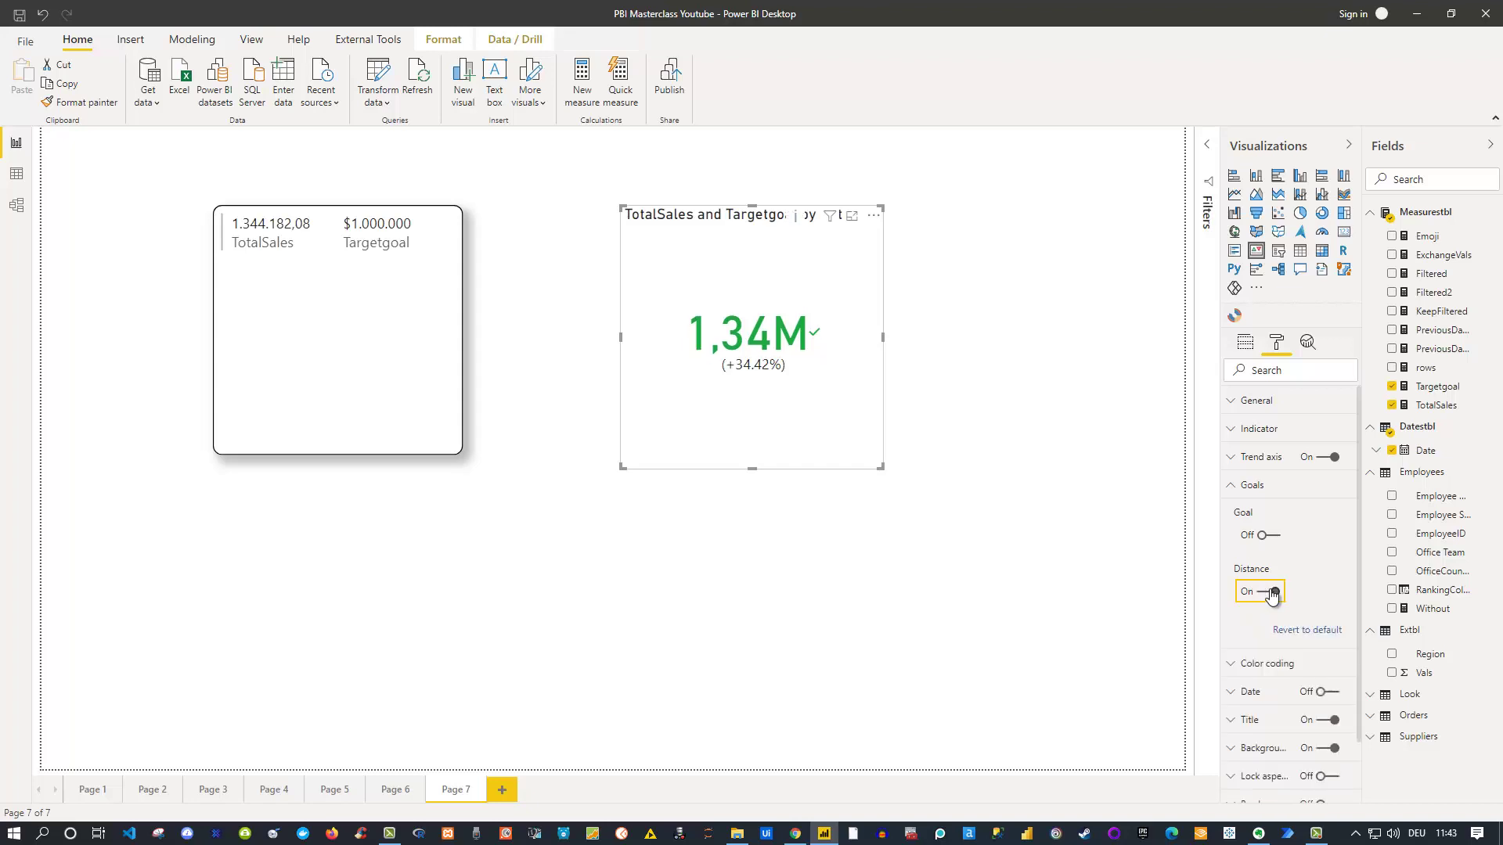
{"action": "left_click", "coordinate": [1272, 537]}
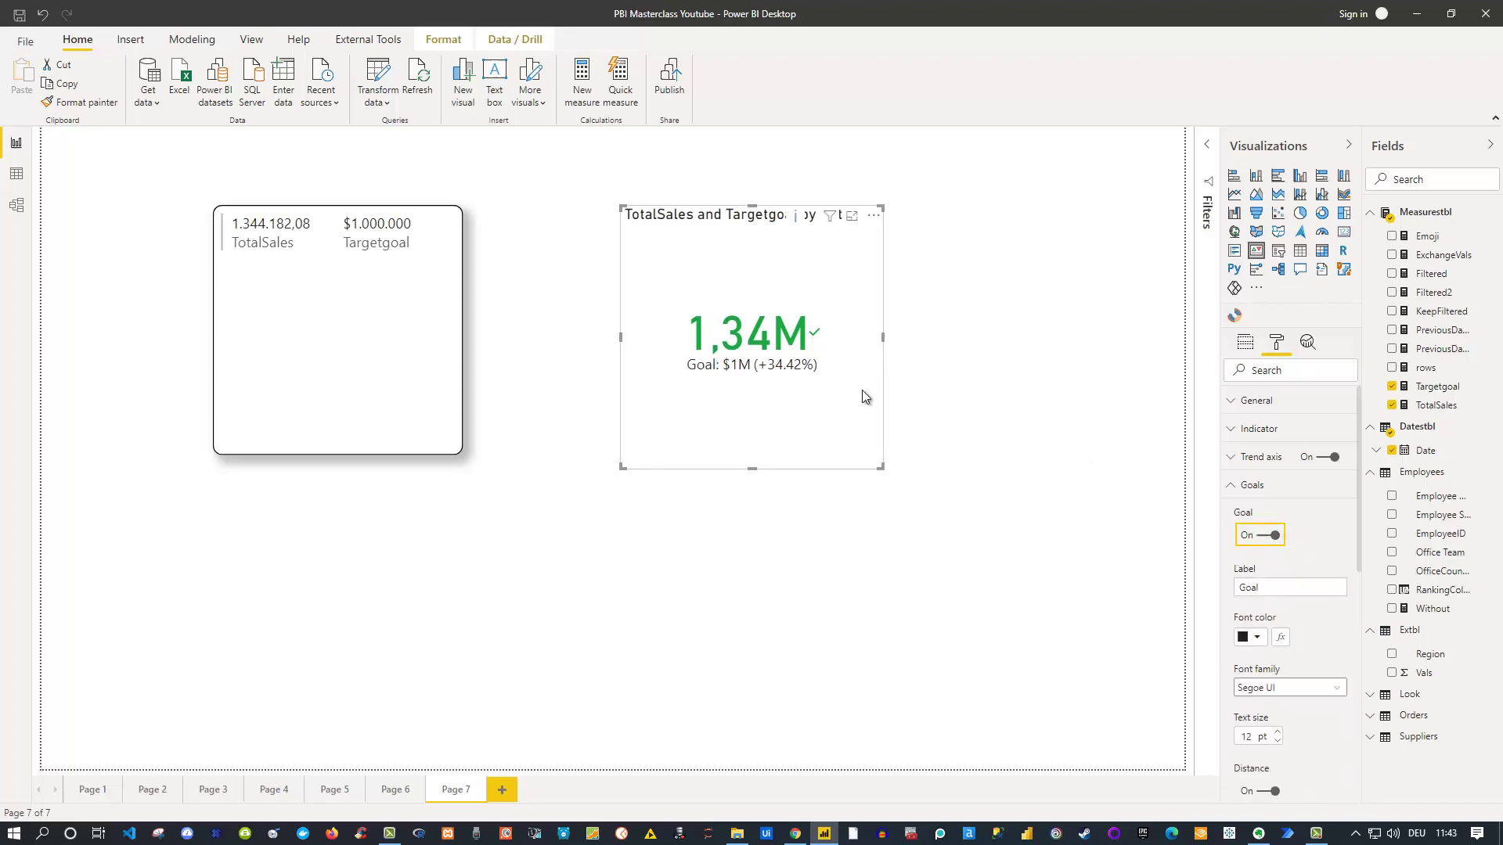